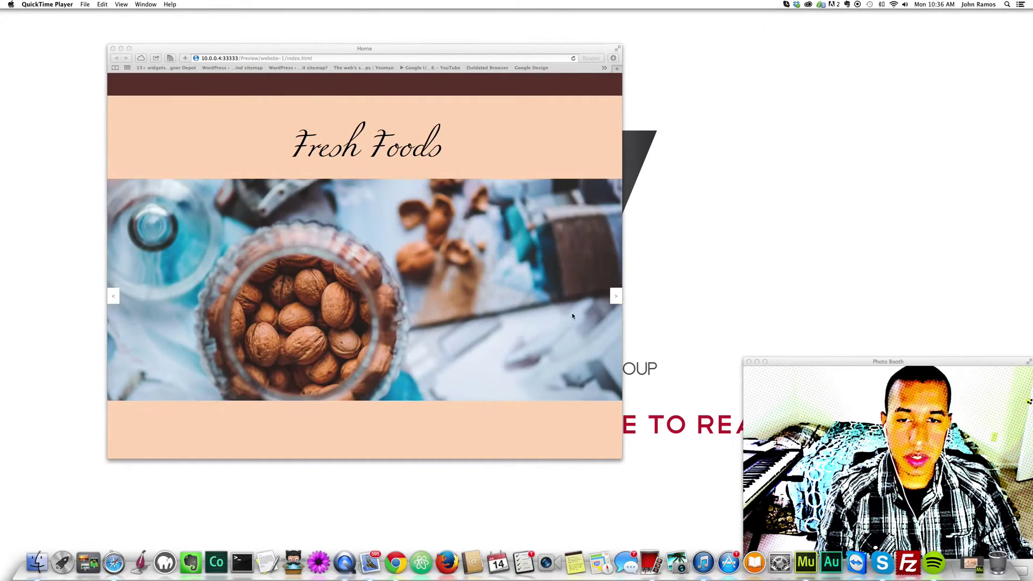
Advance the Fresh Foods slider through several photos, then widen Safari and keep advancing
{"action": "left_click", "coordinate": [616, 297]}
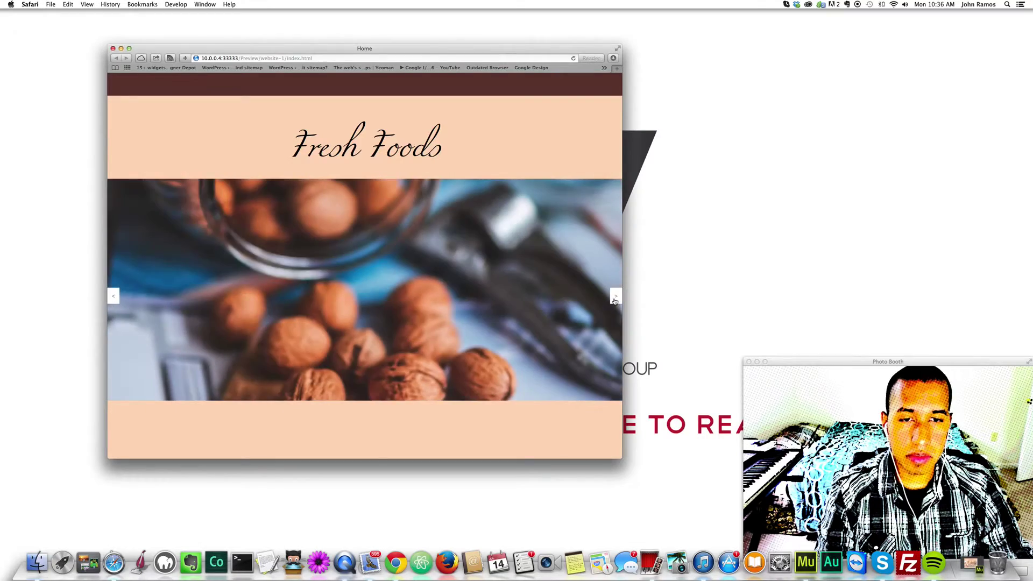
{"action": "left_click", "coordinate": [616, 299]}
{"action": "left_click", "coordinate": [615, 299]}
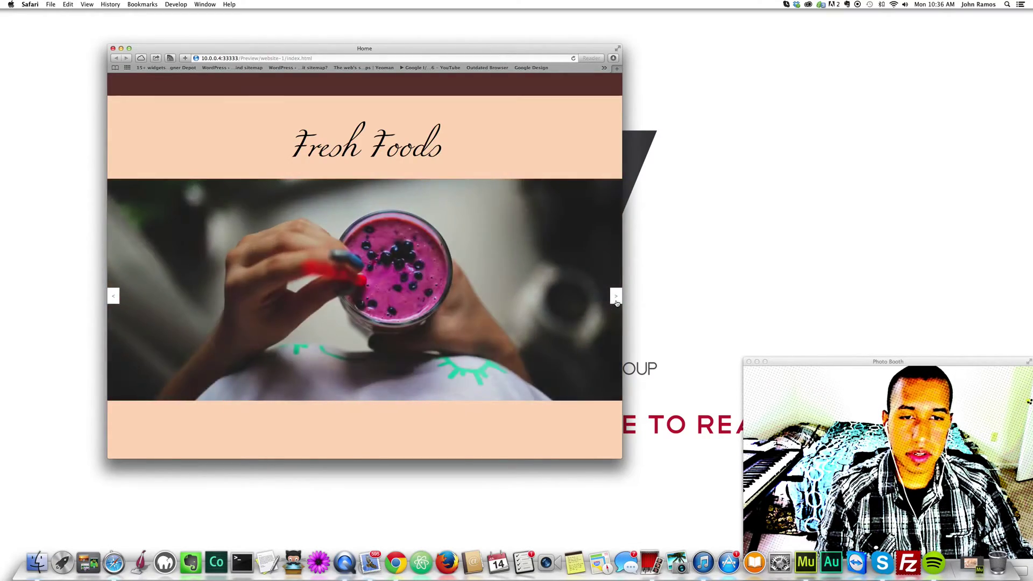
{"action": "left_click", "coordinate": [616, 301]}
{"action": "left_click", "coordinate": [616, 311]}
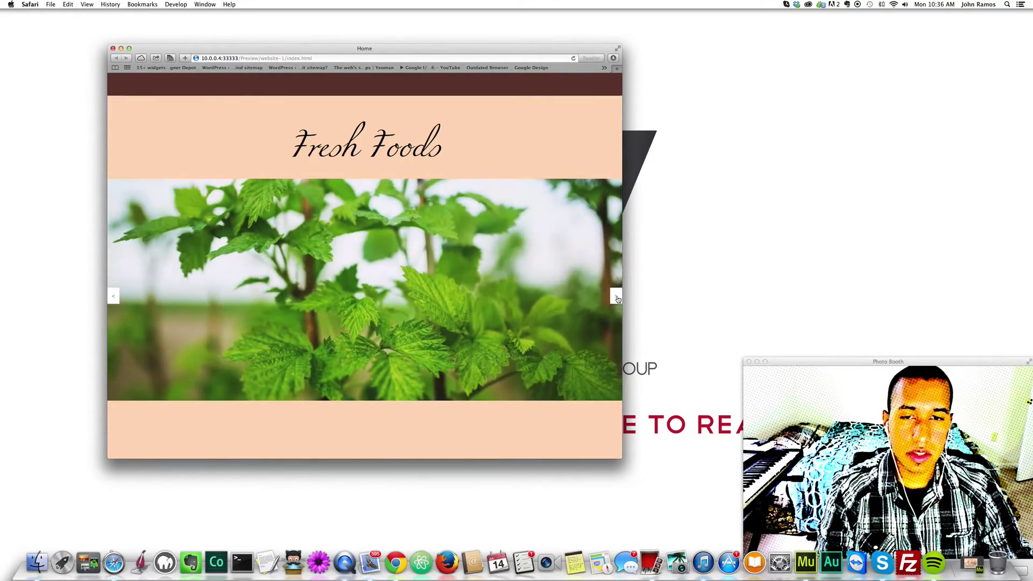
{"action": "left_click", "coordinate": [616, 299]}
{"action": "left_click_drag", "start_coordinate": [622, 282], "coordinate": [973, 293]}
{"action": "left_click", "coordinate": [960, 295]}
{"action": "left_click", "coordinate": [961, 295]}
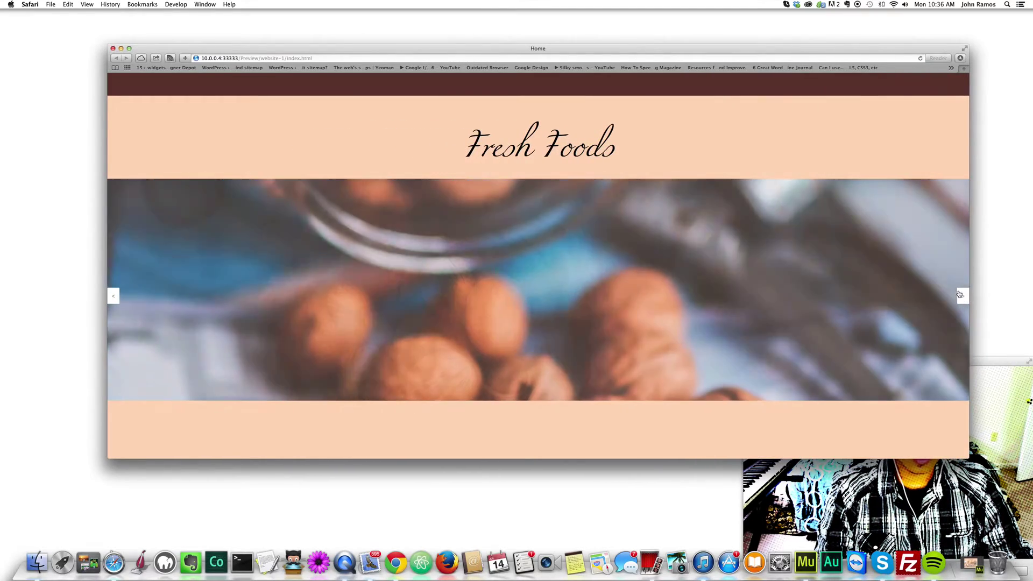
Take Safari full screen, step through six more slider photos, then exit full screen
{"action": "left_click_drag", "start_coordinate": [699, 49], "coordinate": [621, 49]}
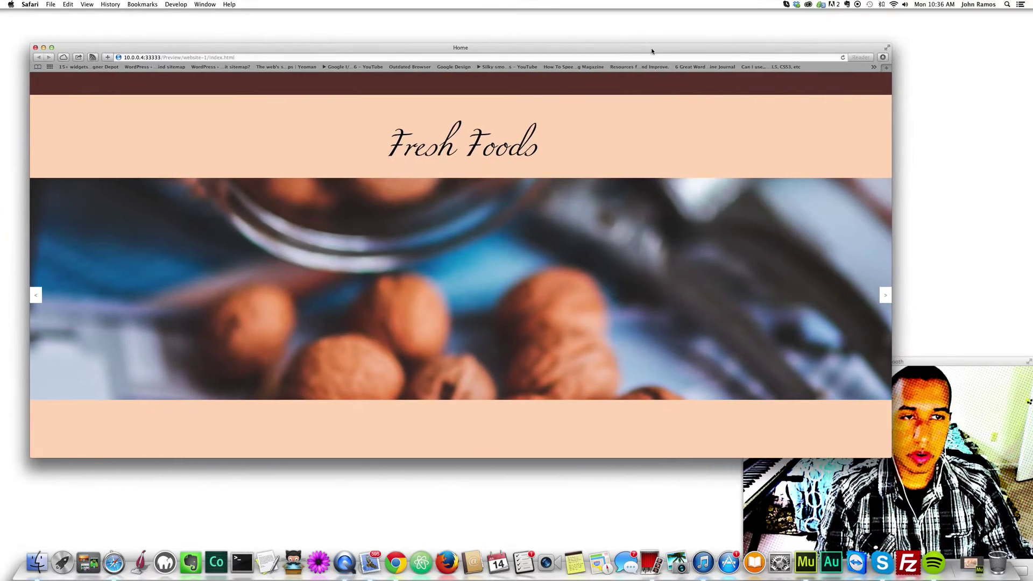
{"action": "left_click", "coordinate": [887, 48]}
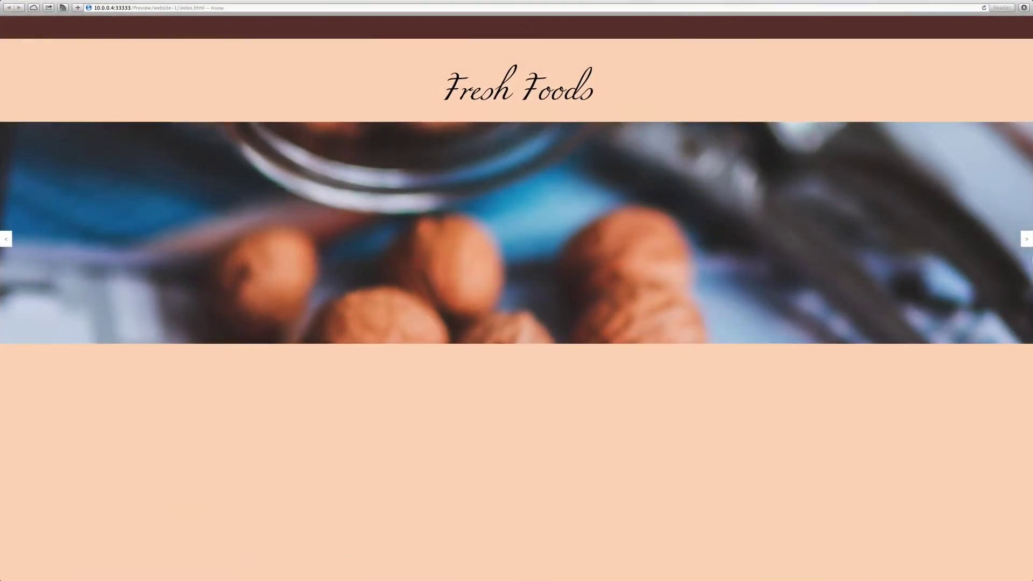
{"action": "left_click", "coordinate": [1027, 241]}
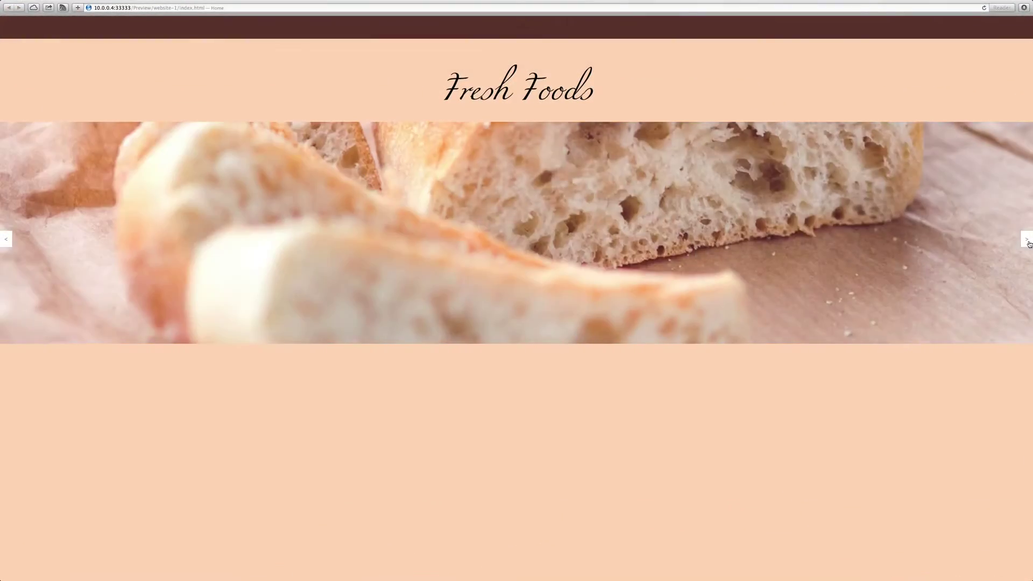
{"action": "left_click", "coordinate": [1027, 242]}
{"action": "left_click", "coordinate": [1027, 242]}
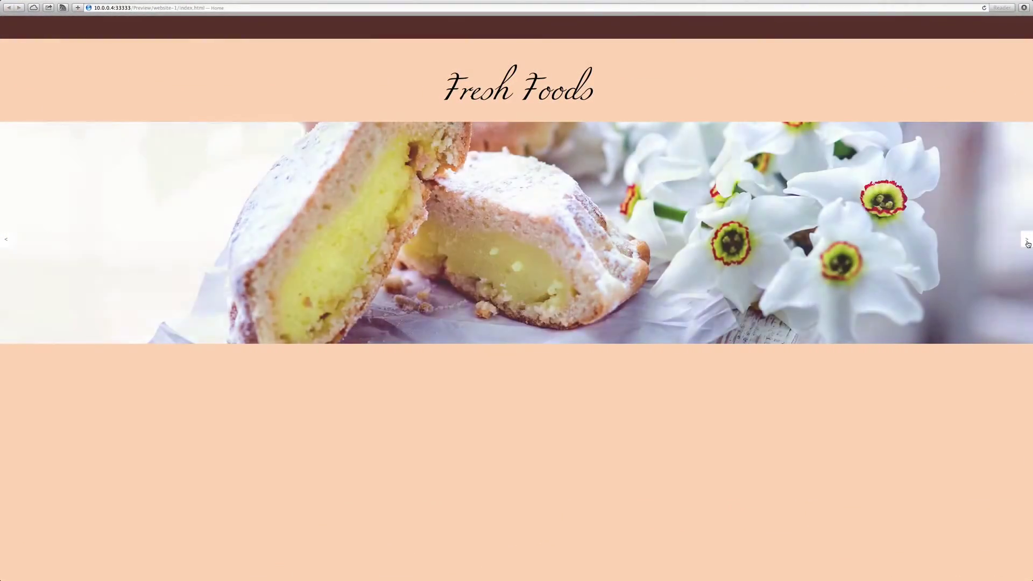
{"action": "left_click", "coordinate": [1027, 242]}
{"action": "left_click", "coordinate": [1027, 242]}
{"action": "left_click", "coordinate": [1027, 242]}
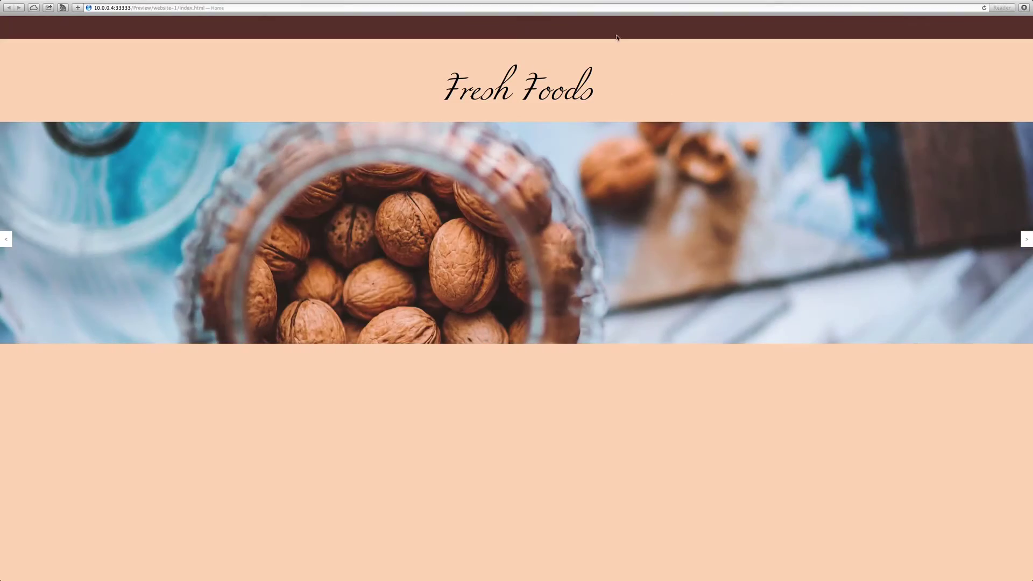
{"action": "key", "text": "Escape"}
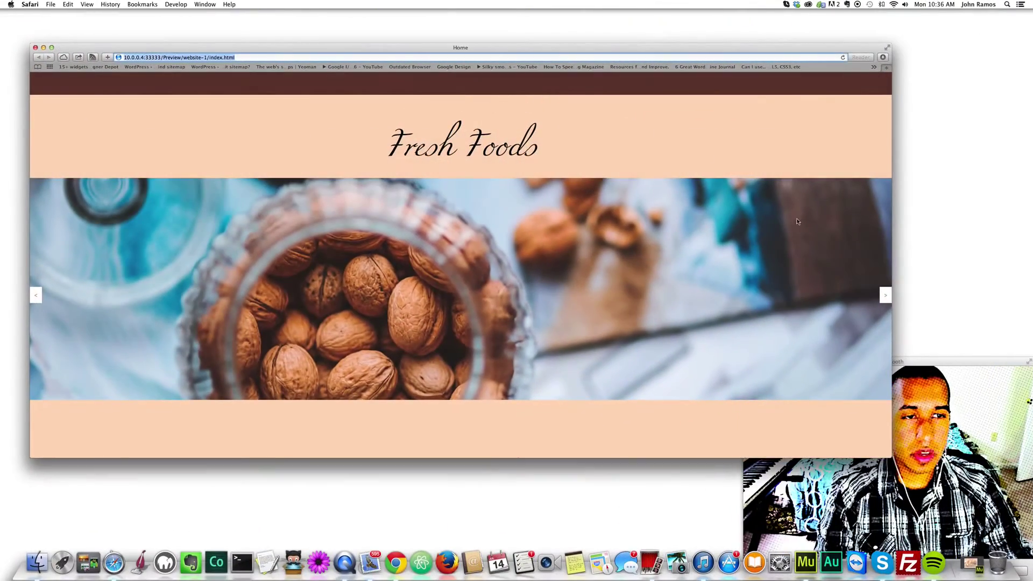
Narrow and resize the Safari window to check the slider arrows stay at the edges
{"action": "left_click_drag", "start_coordinate": [891, 167], "coordinate": [591, 177]}
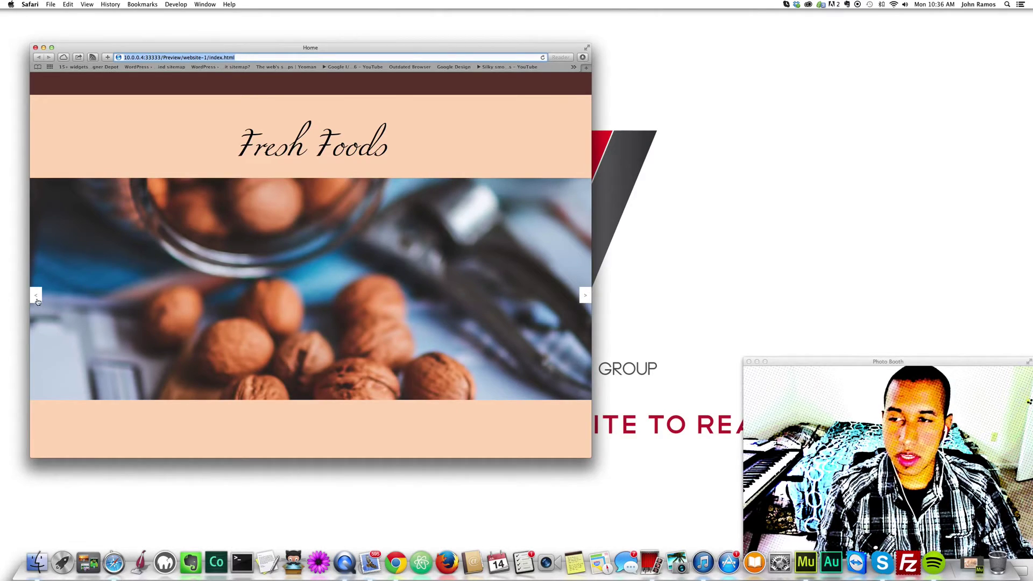
{"action": "left_click", "coordinate": [584, 297]}
{"action": "left_click_drag", "start_coordinate": [591, 274], "coordinate": [616, 273]}
{"action": "left_click_drag", "start_coordinate": [30, 230], "coordinate": [23, 253]}
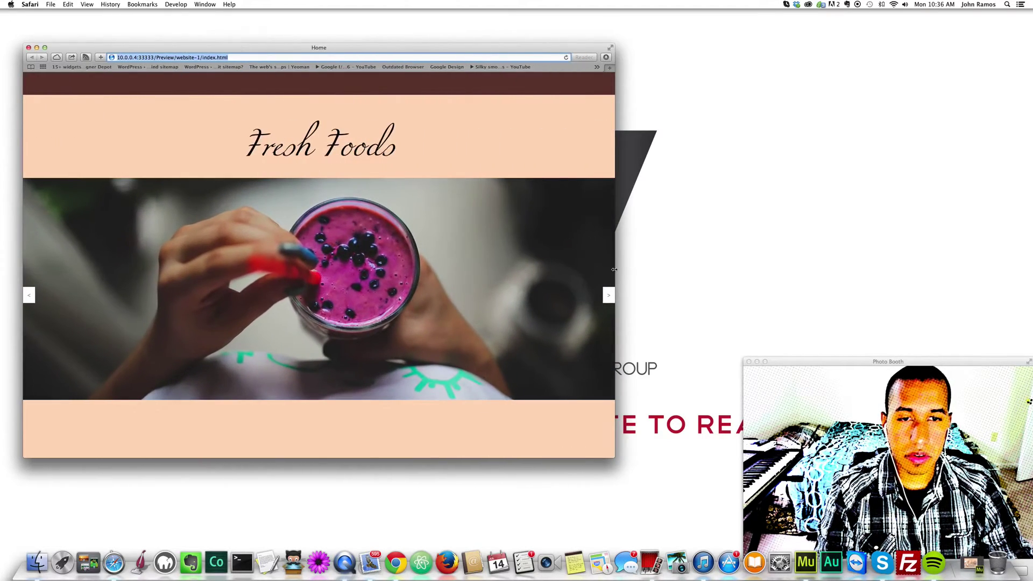
{"action": "left_click_drag", "start_coordinate": [614, 269], "coordinate": [655, 288]}
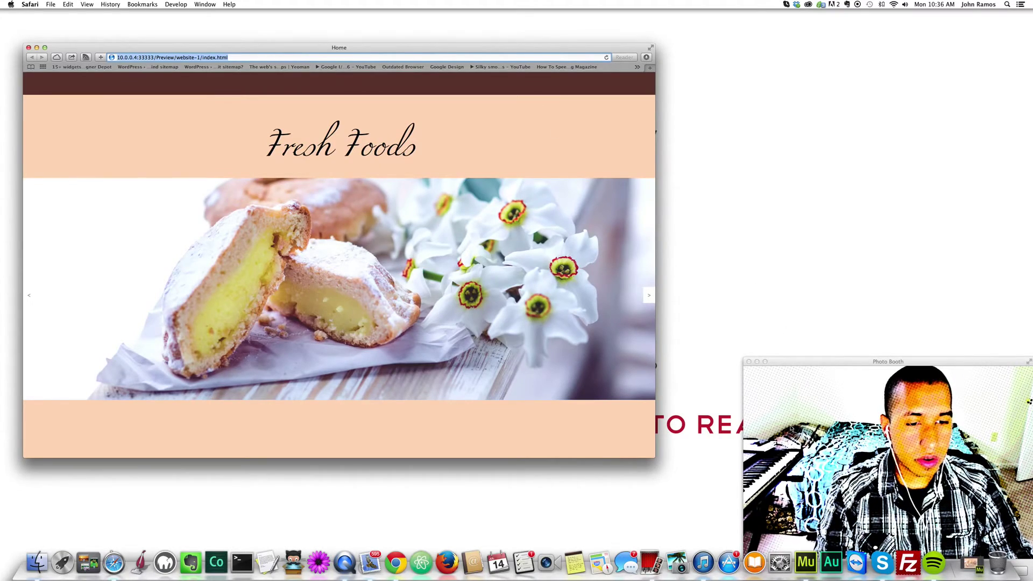
Back in Muse, delete the full-width food slideshow from the Fresh Foods page
{"action": "left_click", "coordinate": [806, 562]}
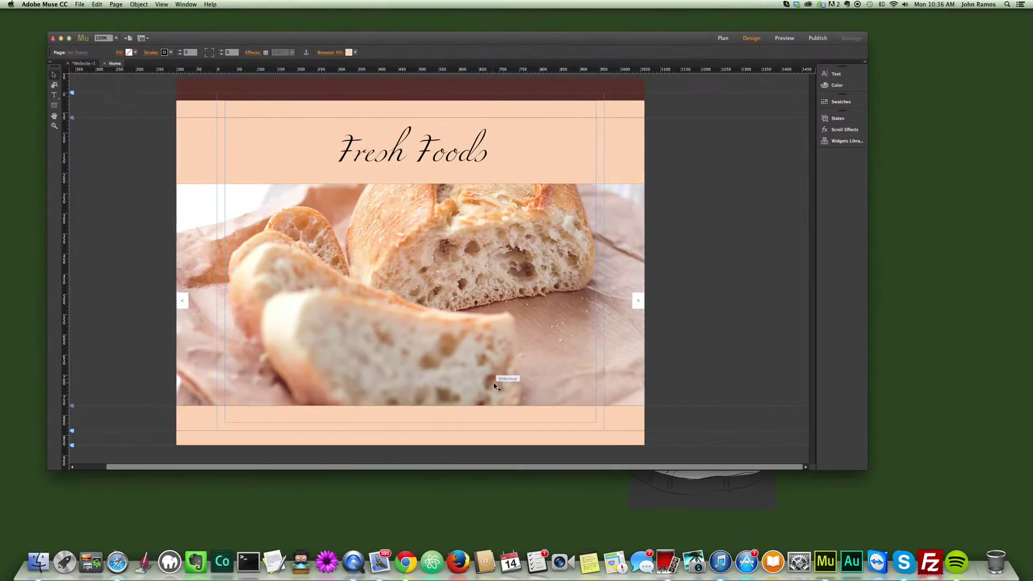
{"action": "left_click", "coordinate": [384, 267]}
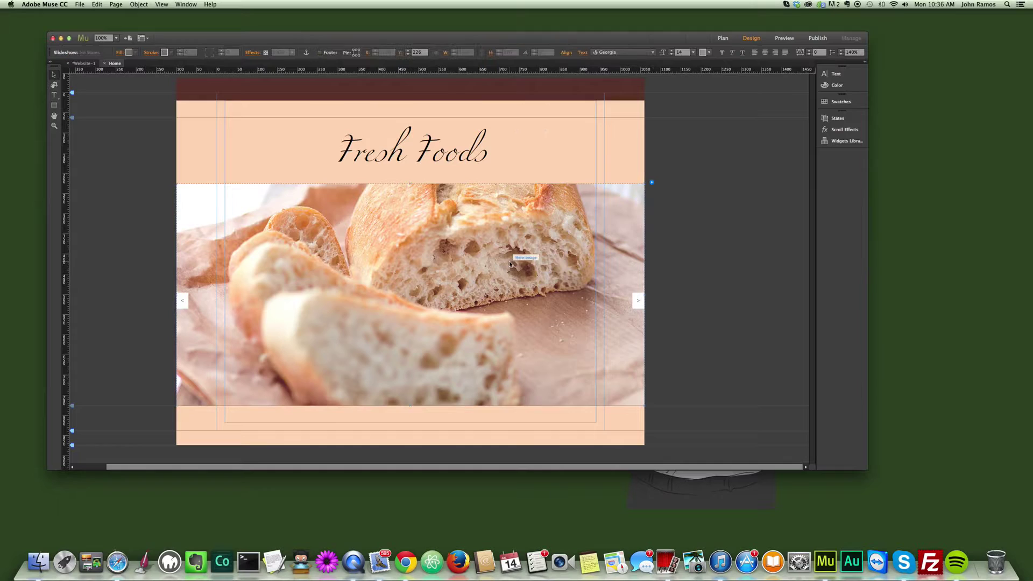
{"action": "key", "text": "Delete"}
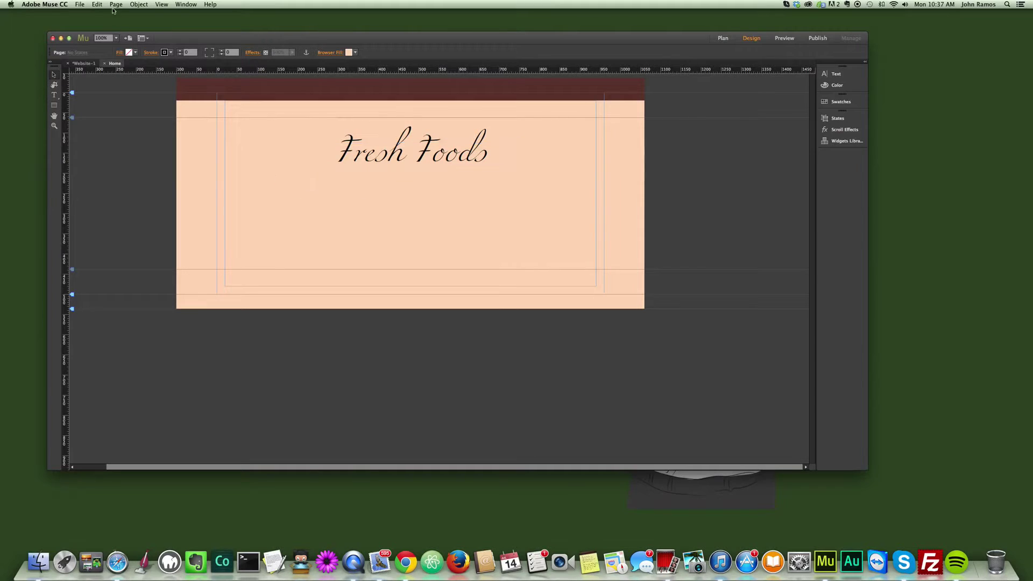
Insert a Basic Slideshow widget and position it under the Fresh Foods title
{"action": "left_click_drag", "start_coordinate": [197, 40], "coordinate": [205, 39]}
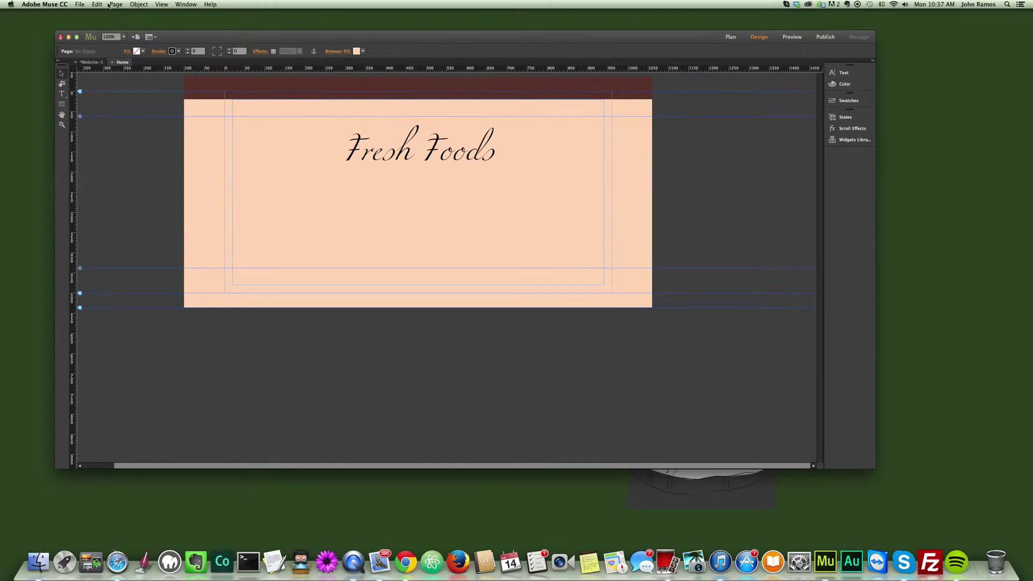
{"action": "left_click", "coordinate": [138, 4]}
{"action": "mouse_move", "coordinate": [178, 134]}
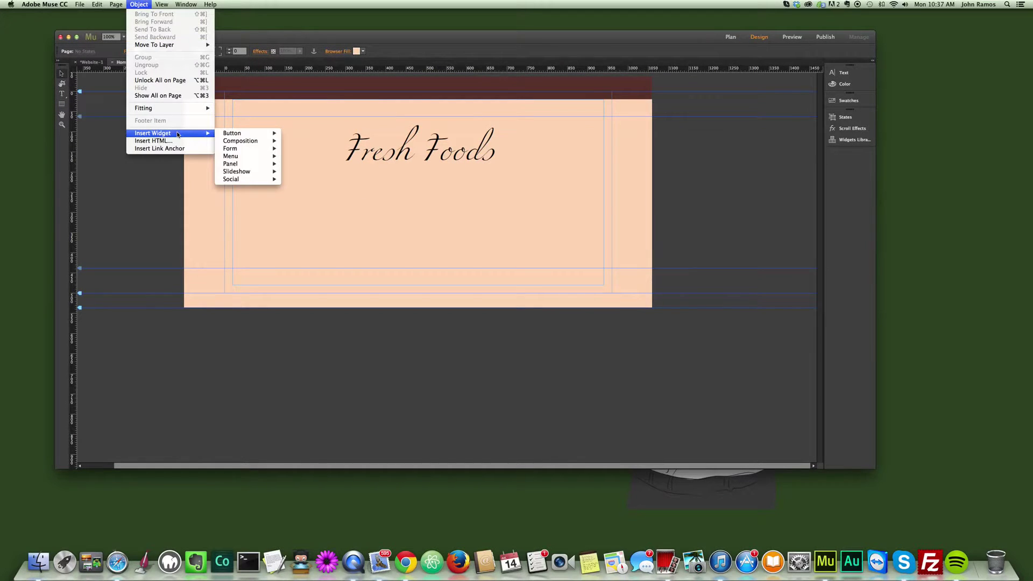
{"action": "mouse_move", "coordinate": [253, 173]}
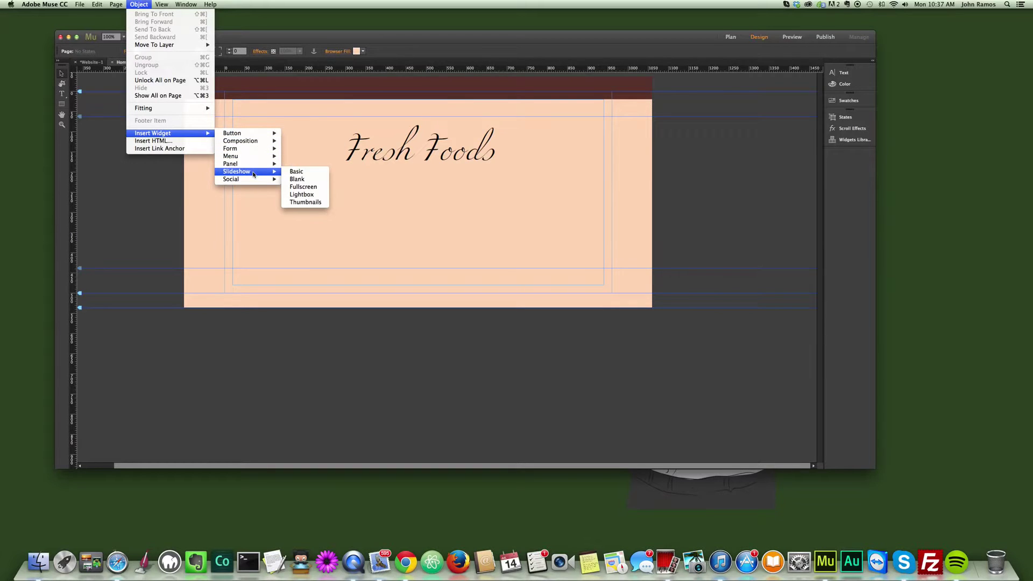
{"action": "left_click", "coordinate": [298, 173]}
{"action": "left_click", "coordinate": [381, 210]}
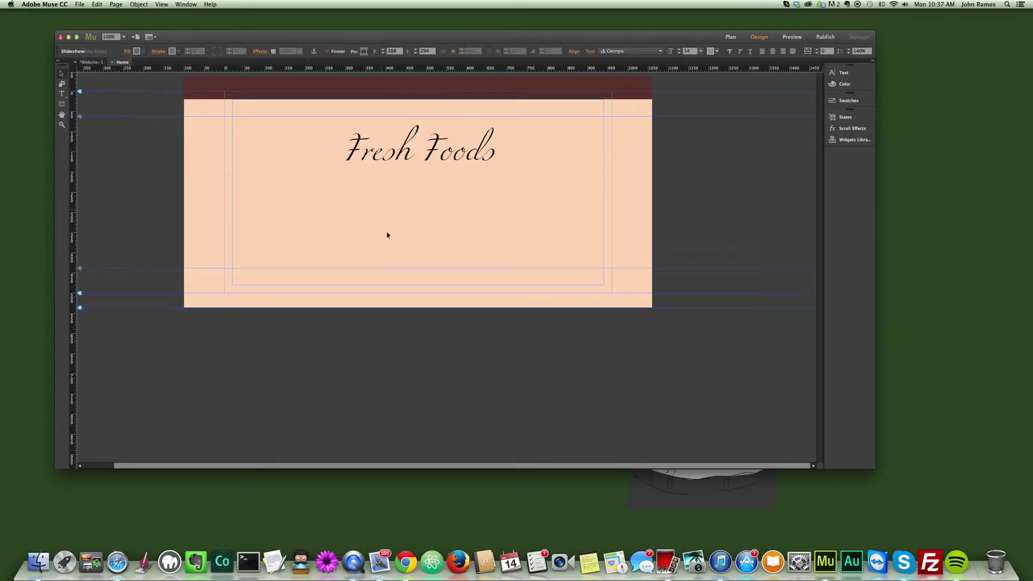
{"action": "left_click_drag", "start_coordinate": [446, 240], "coordinate": [386, 244]}
{"action": "left_click", "coordinate": [551, 256]}
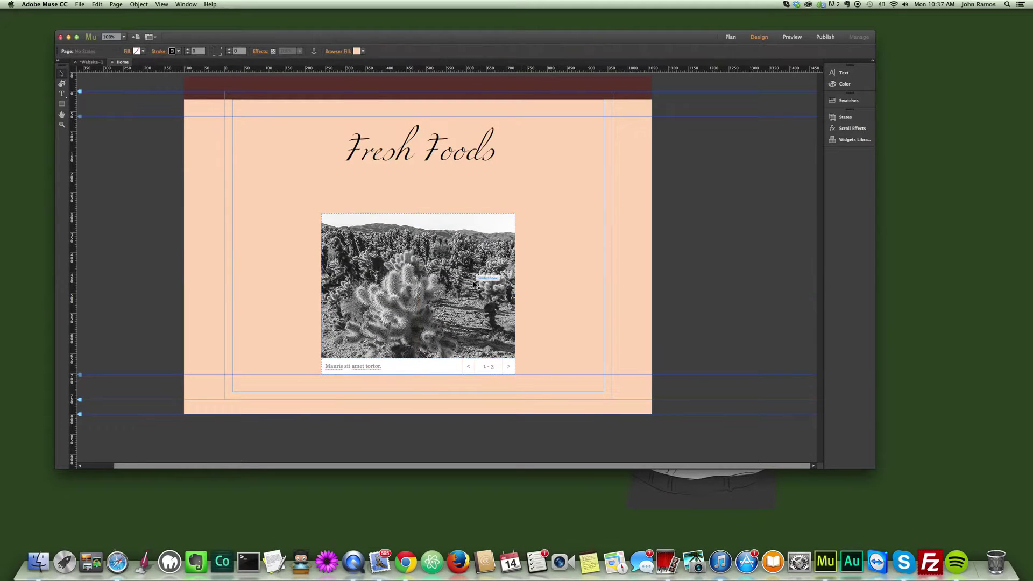
Preview the page in Safari, advance the slideshow twice, and return to Muse
{"action": "key", "text": "super+alt+e"}
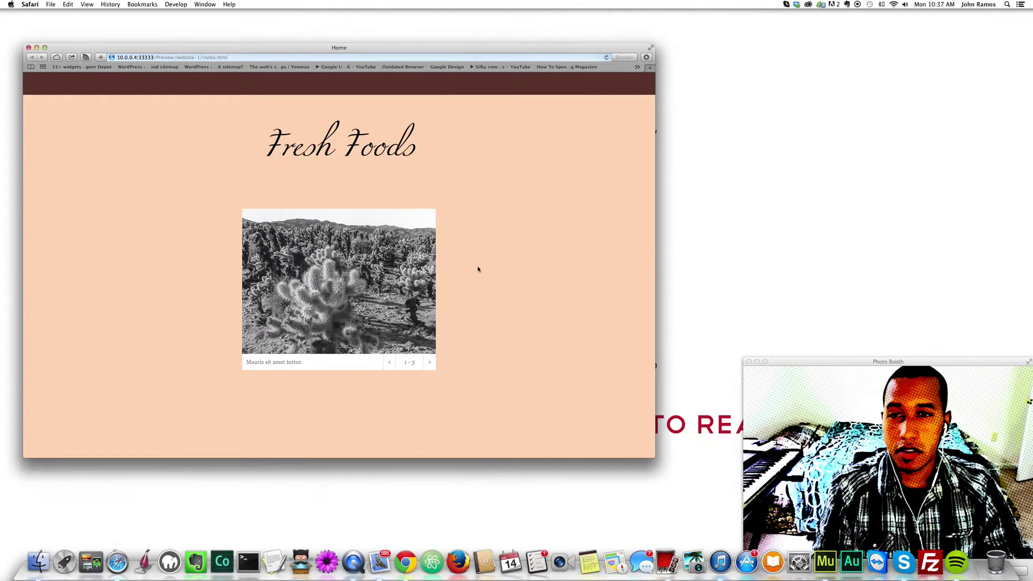
{"action": "left_click", "coordinate": [429, 362]}
{"action": "left_click", "coordinate": [429, 362]}
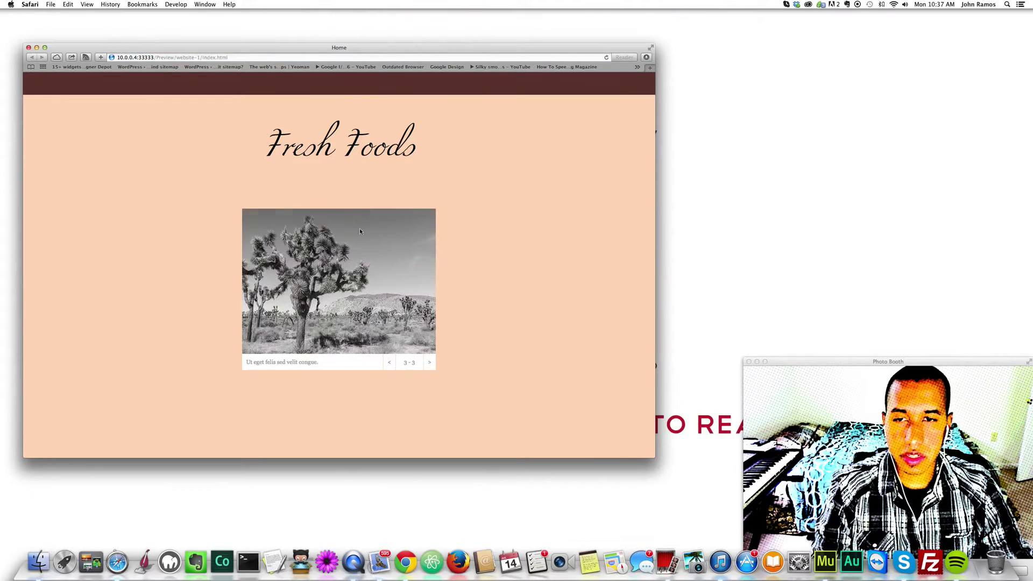
{"action": "left_click_drag", "start_coordinate": [301, 47], "coordinate": [320, 45]}
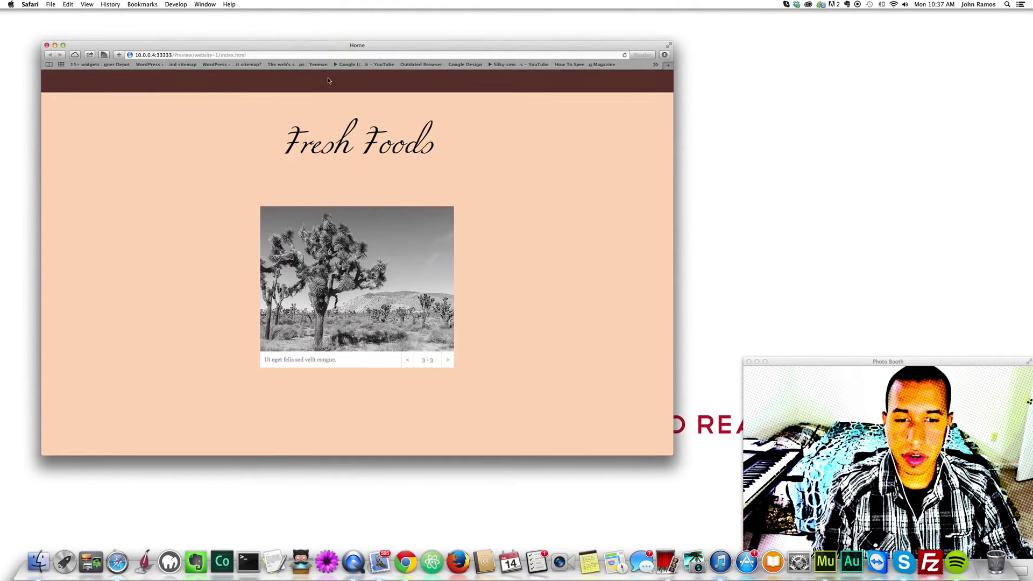
{"action": "left_click", "coordinate": [826, 561]}
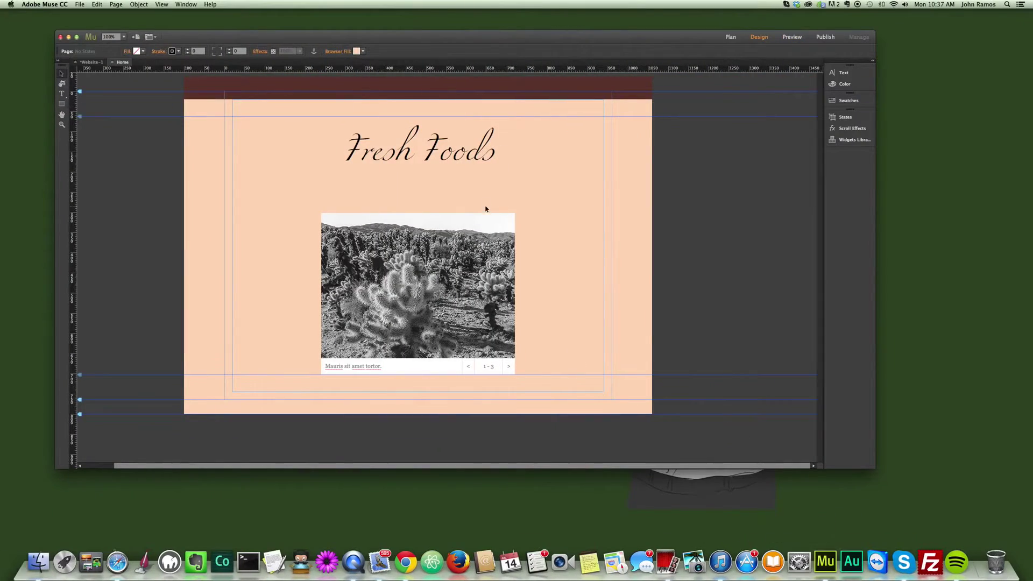
Move the Muse window to the first desktop and shift the slideshow up toward the title
{"action": "key", "text": "ctrl+Up"}
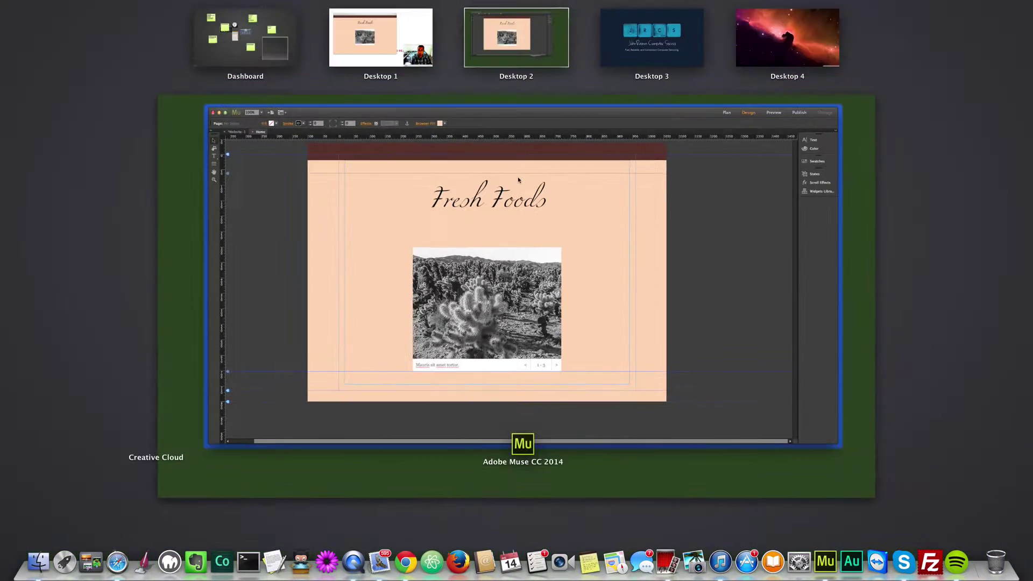
{"action": "left_click_drag", "start_coordinate": [409, 208], "coordinate": [438, 46]}
{"action": "left_click", "coordinate": [406, 58]}
{"action": "left_click", "coordinate": [482, 309]}
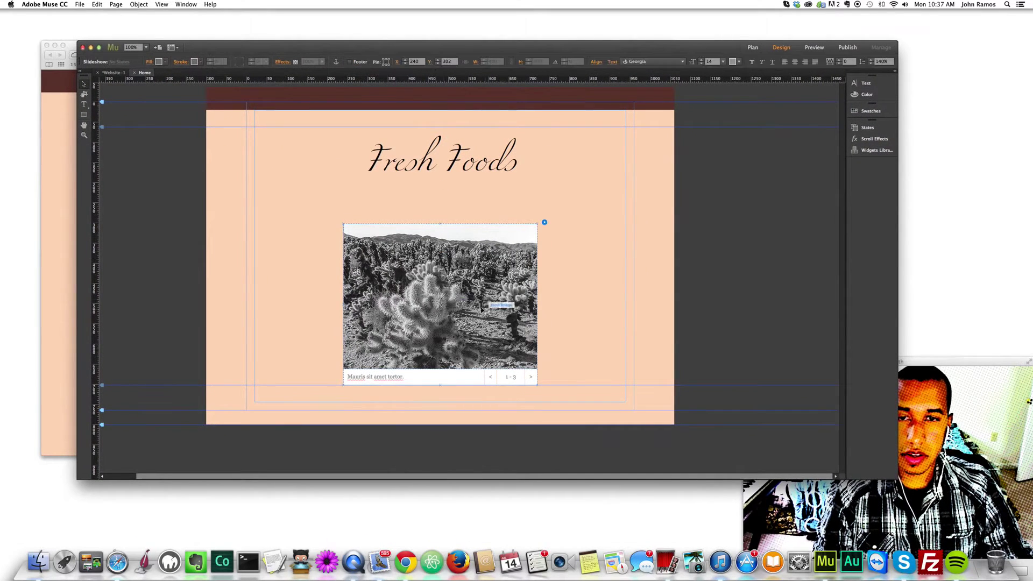
{"action": "left_click_drag", "start_coordinate": [482, 309], "coordinate": [480, 290]}
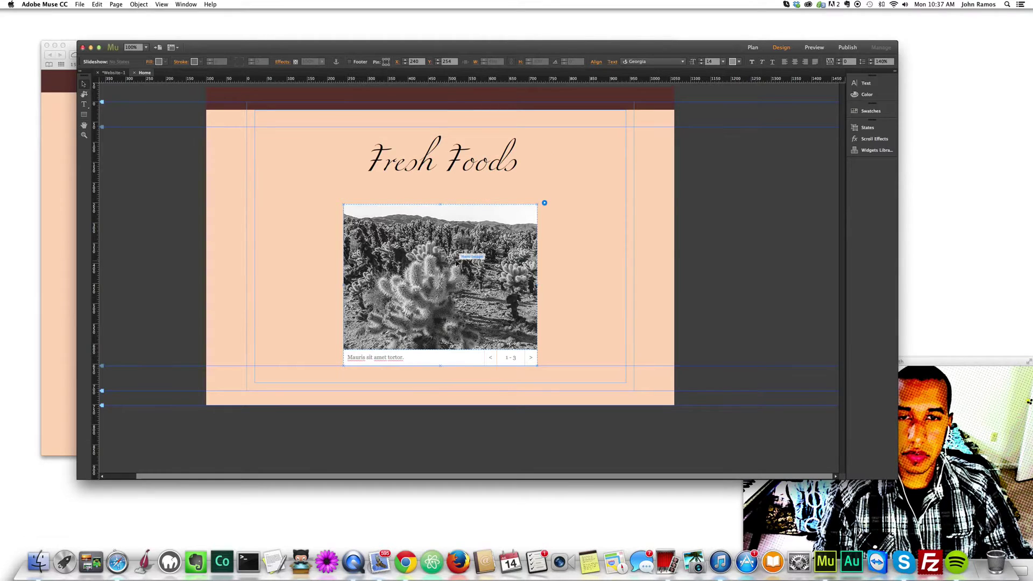
Select the slideshow's cactus Hero Image and set it to 100% Width (1160 px)
{"action": "left_click", "coordinate": [456, 262]}
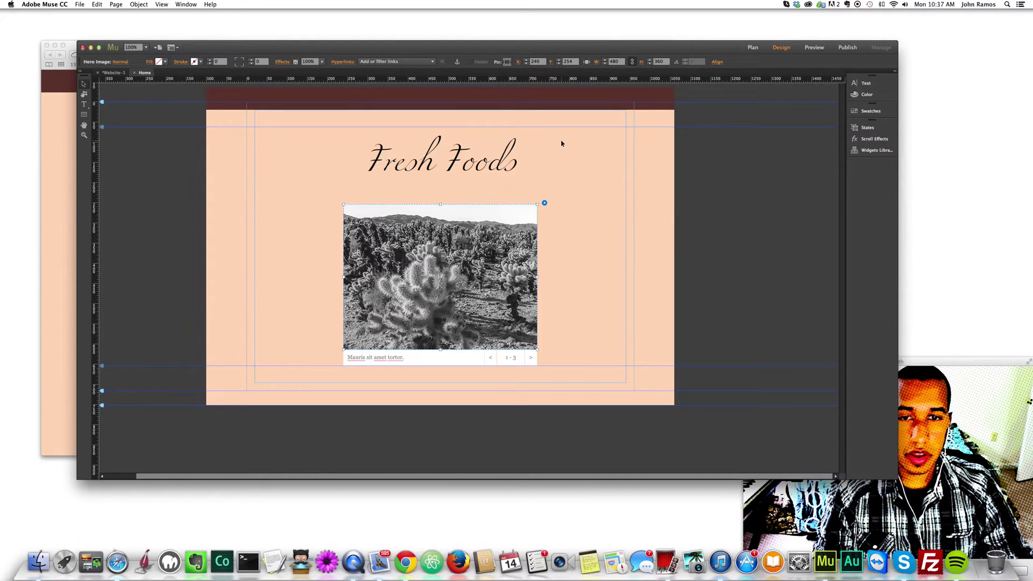
{"action": "left_click", "coordinate": [581, 248]}
{"action": "left_click", "coordinate": [473, 245]}
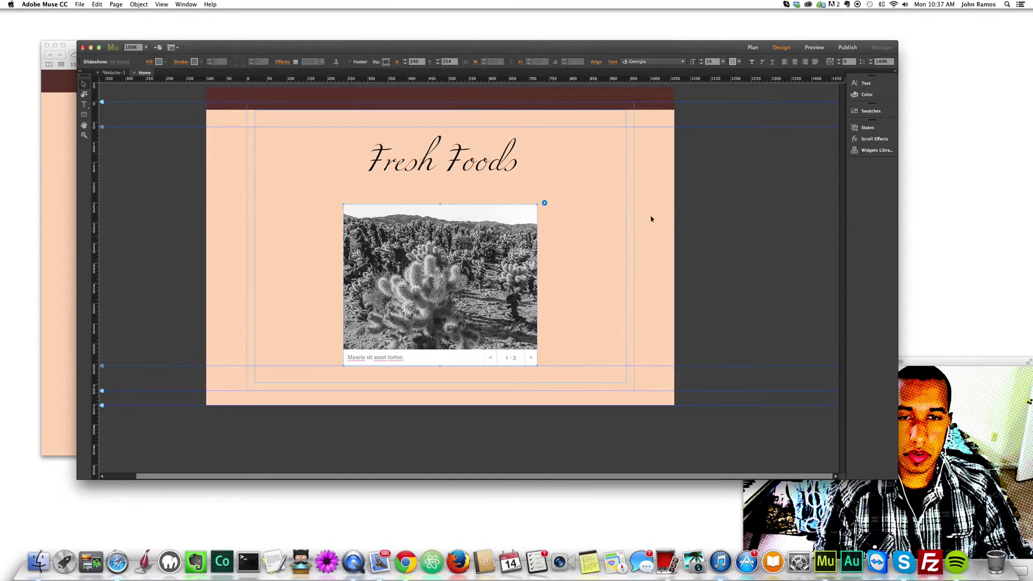
{"action": "left_click", "coordinate": [482, 252]}
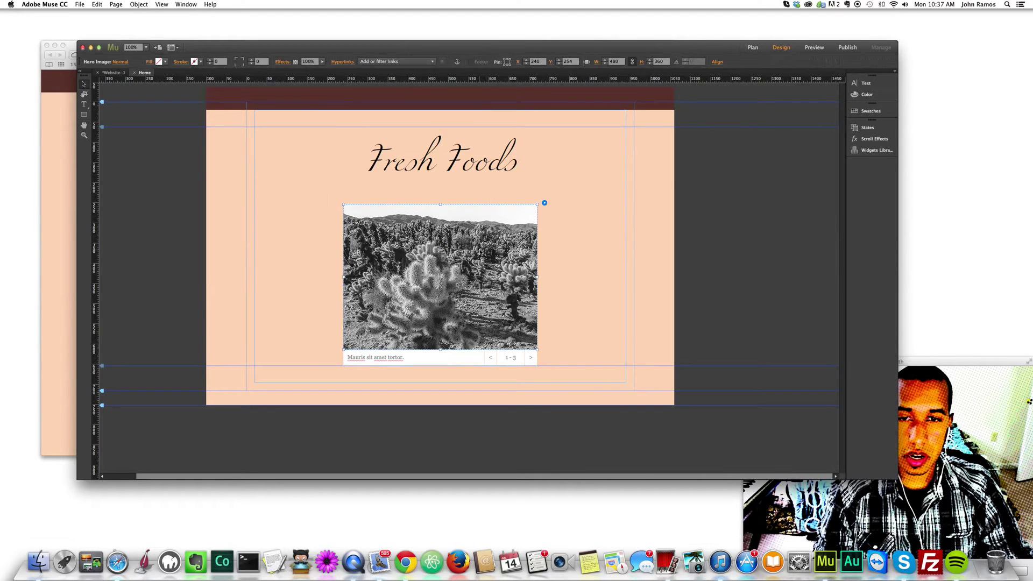
{"action": "left_click", "coordinate": [586, 63]}
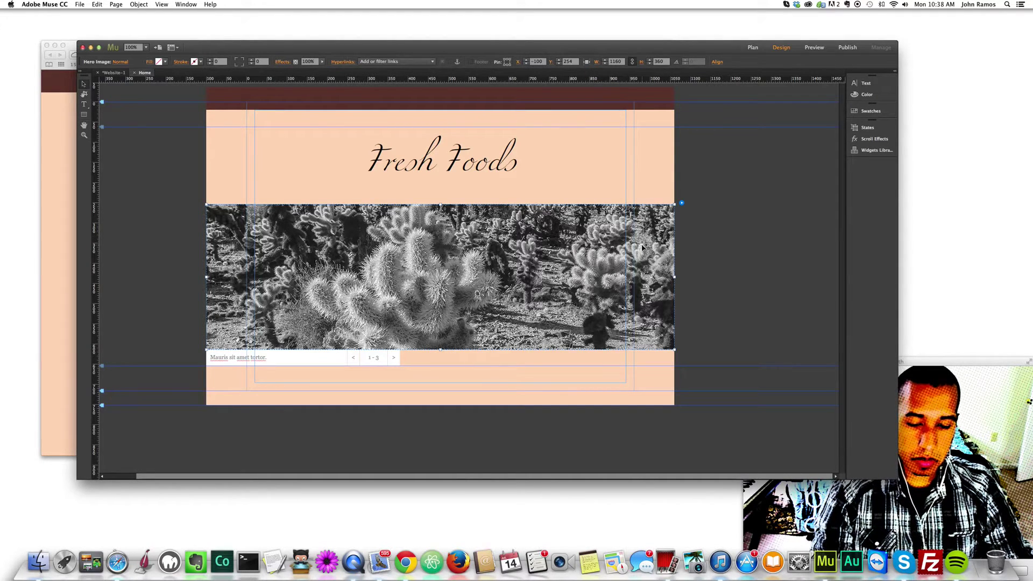
{"action": "key", "text": "super+shift+e"}
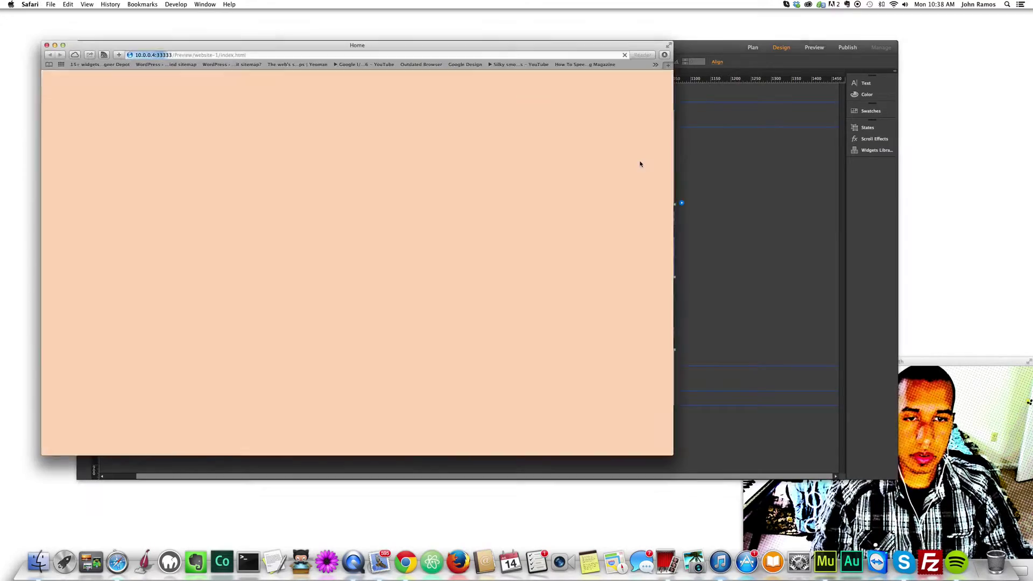
{"action": "left_click_drag", "start_coordinate": [674, 237], "coordinate": [495, 238]}
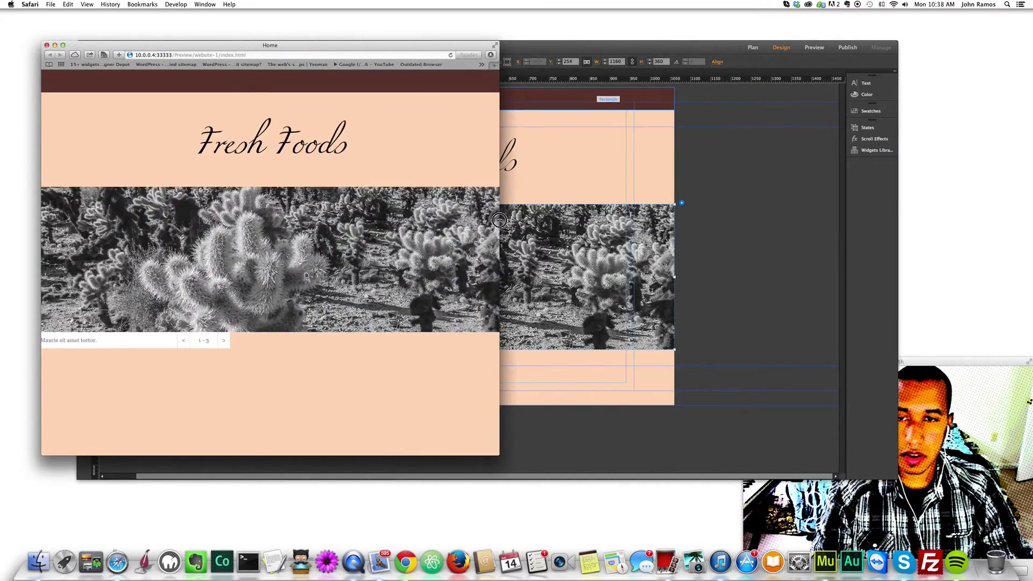
{"action": "left_click", "coordinate": [590, 176]}
{"action": "left_click", "coordinate": [588, 243]}
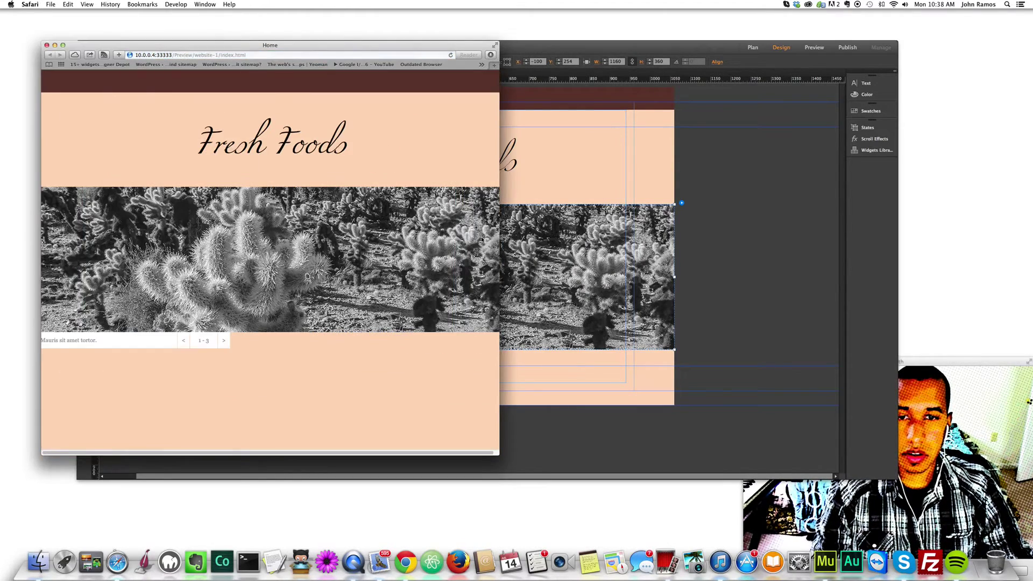
{"action": "left_click_drag", "start_coordinate": [491, 242], "coordinate": [682, 210]}
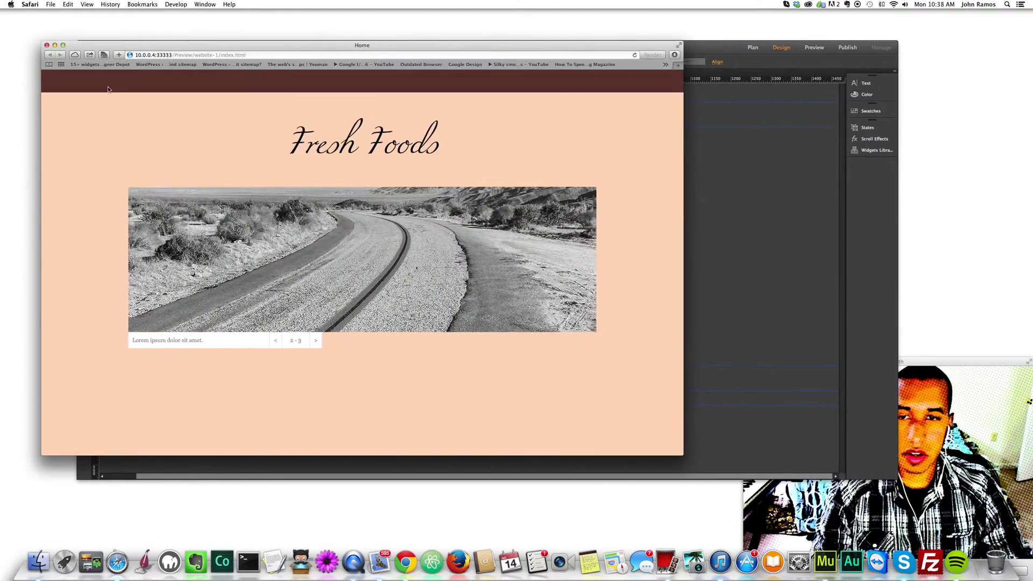
Reapply 100% Width to the hero image and check it in a resized browser preview
{"action": "left_click", "coordinate": [46, 46]}
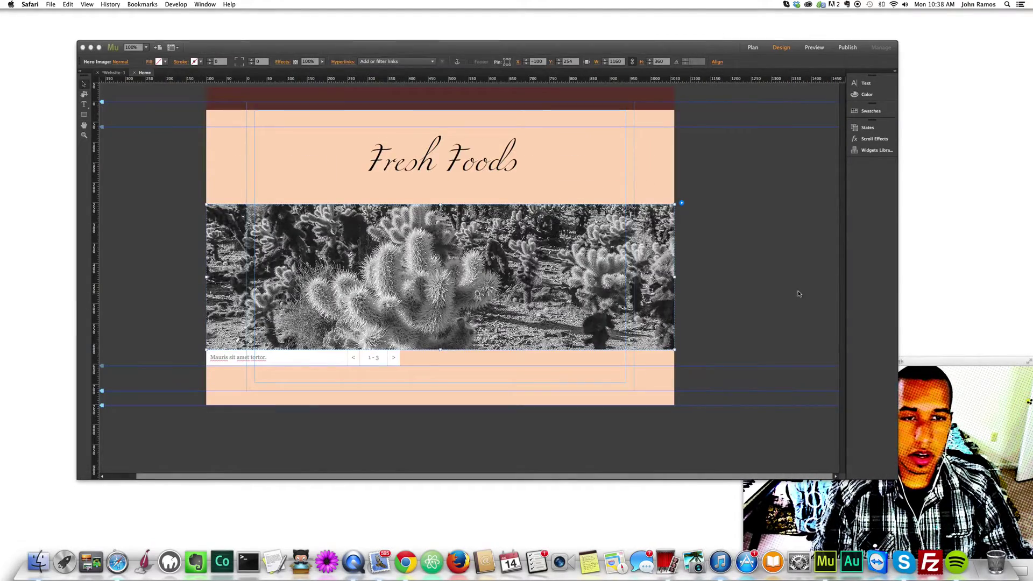
{"action": "left_click", "coordinate": [773, 291]}
{"action": "left_click", "coordinate": [578, 261]}
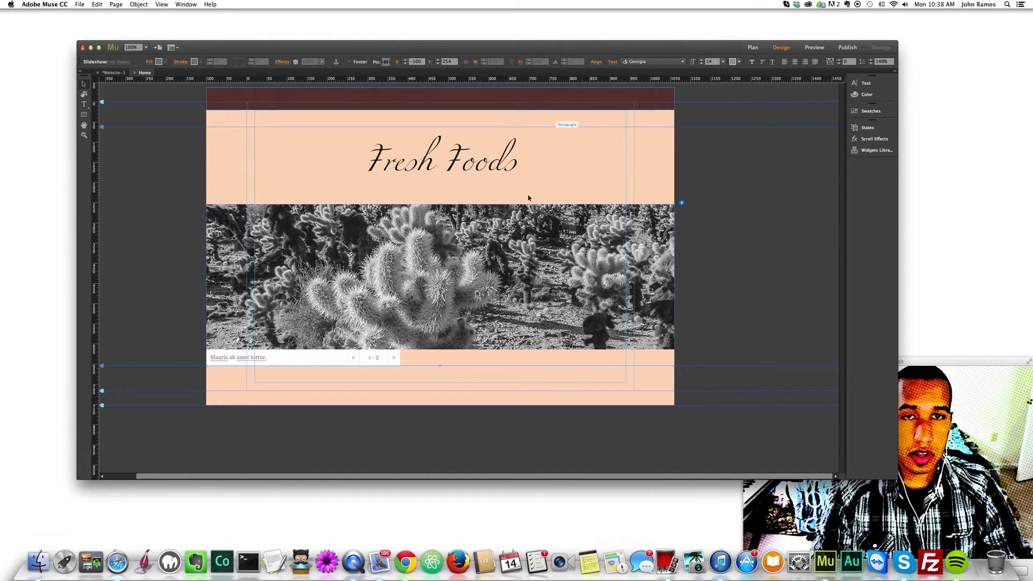
{"action": "left_click", "coordinate": [529, 211]}
{"action": "left_click", "coordinate": [586, 63]}
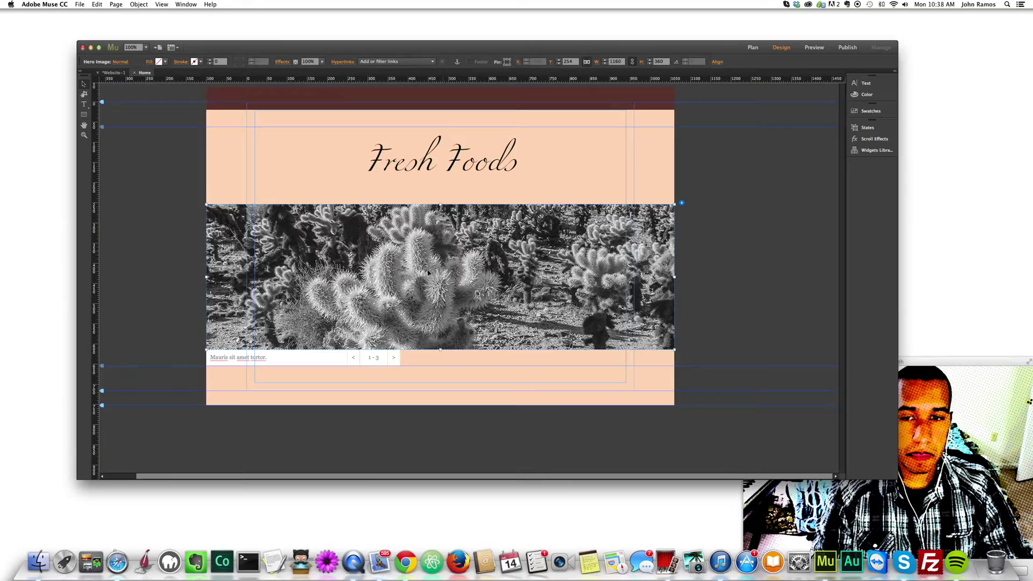
{"action": "key", "text": "super+shift+e"}
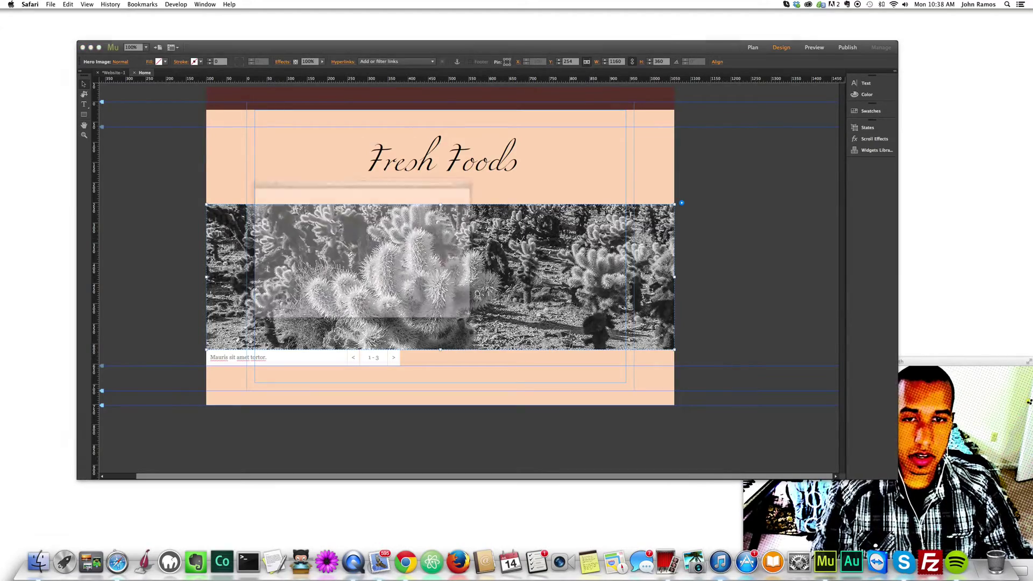
{"action": "left_click_drag", "start_coordinate": [682, 217], "coordinate": [565, 216]}
{"action": "left_click", "coordinate": [619, 242]}
Delete the cactus, road and remaining desert images from the slideshow
{"action": "left_click", "coordinate": [486, 257]}
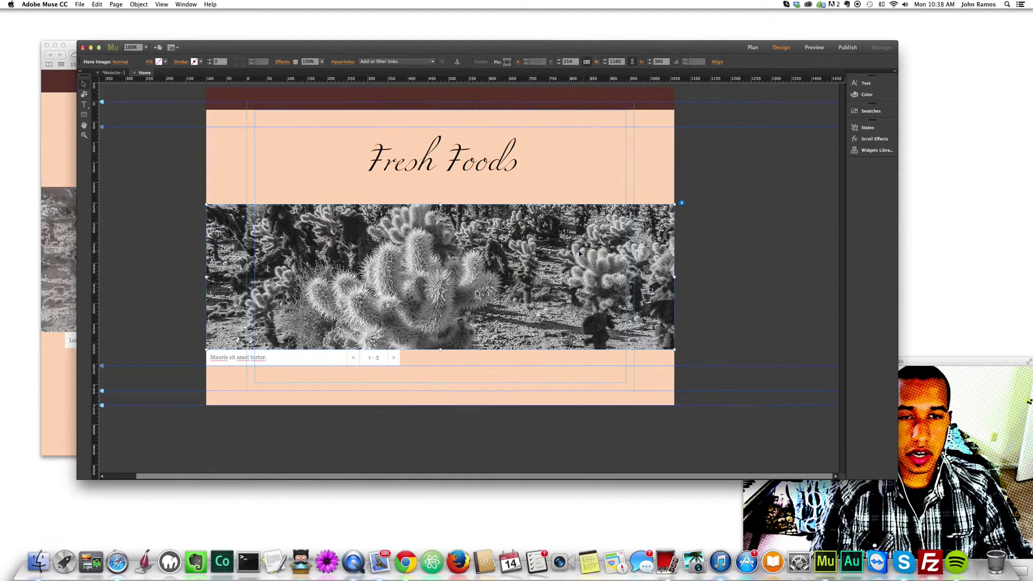
{"action": "key", "text": "Delete"}
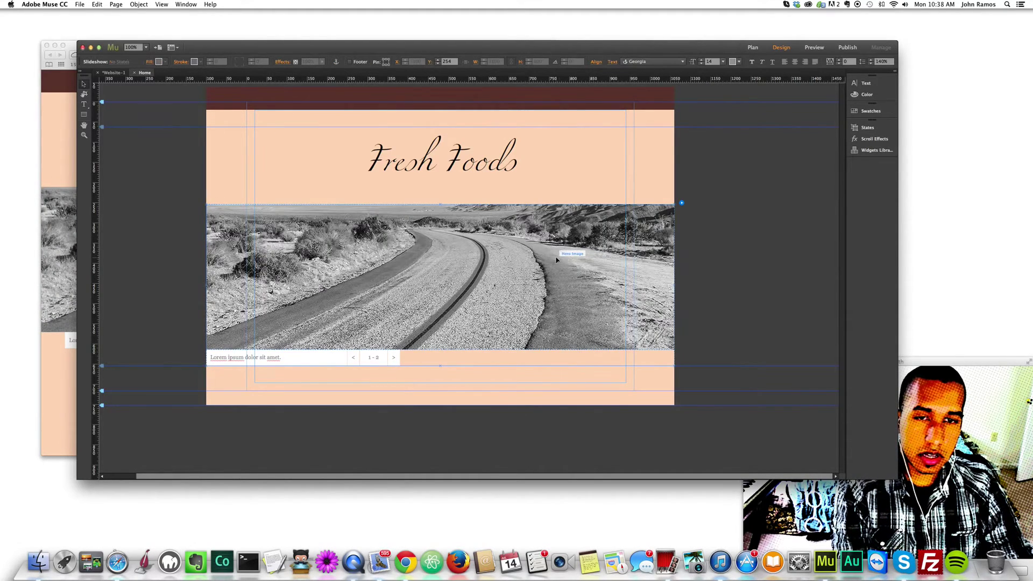
{"action": "key", "text": "Delete"}
{"action": "left_click", "coordinate": [556, 261]}
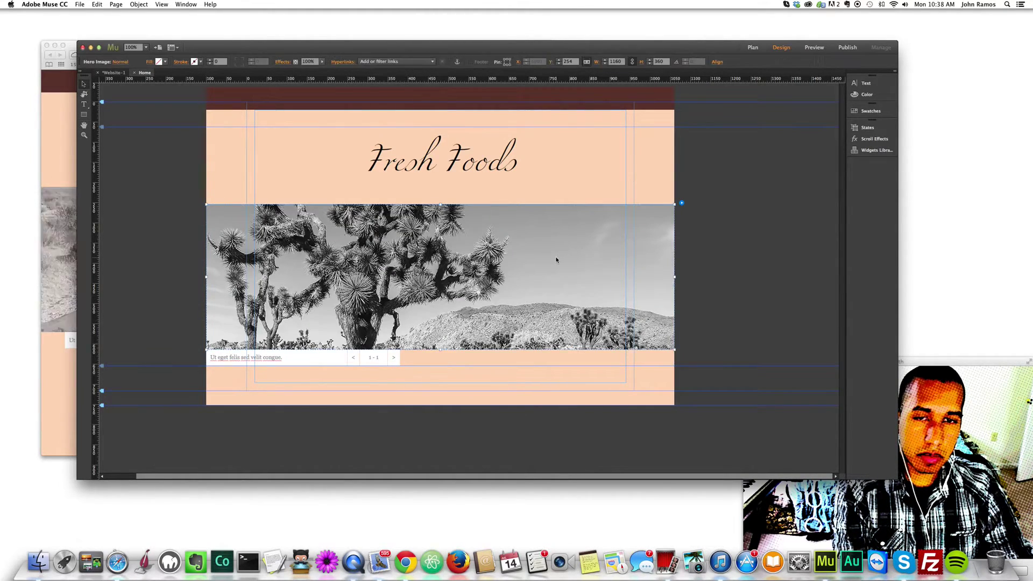
{"action": "key", "text": "Delete"}
Open the slideshow's Options panel via its blue arrow
{"action": "left_click", "coordinate": [682, 203]}
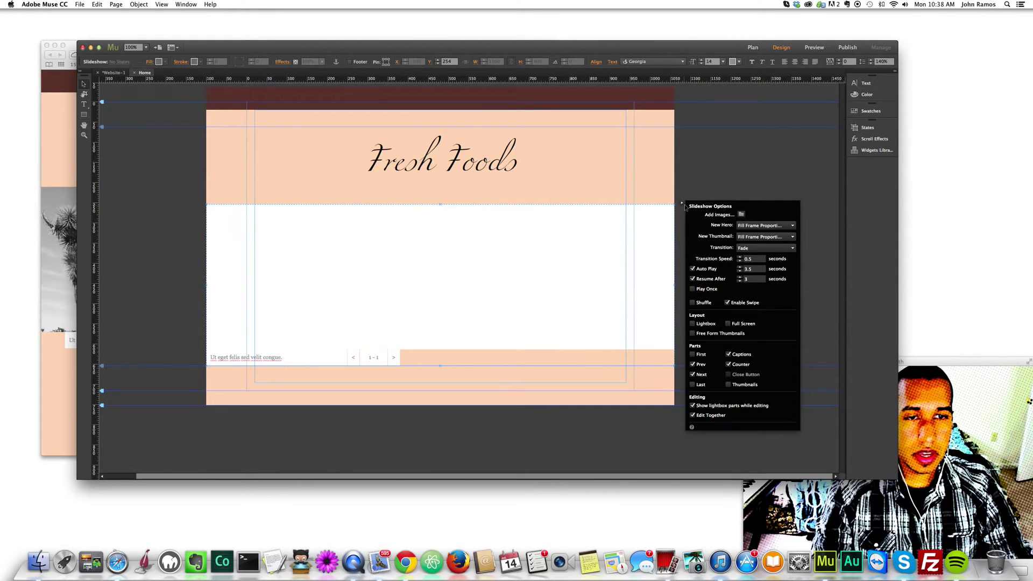
{"action": "left_click", "coordinate": [681, 203]}
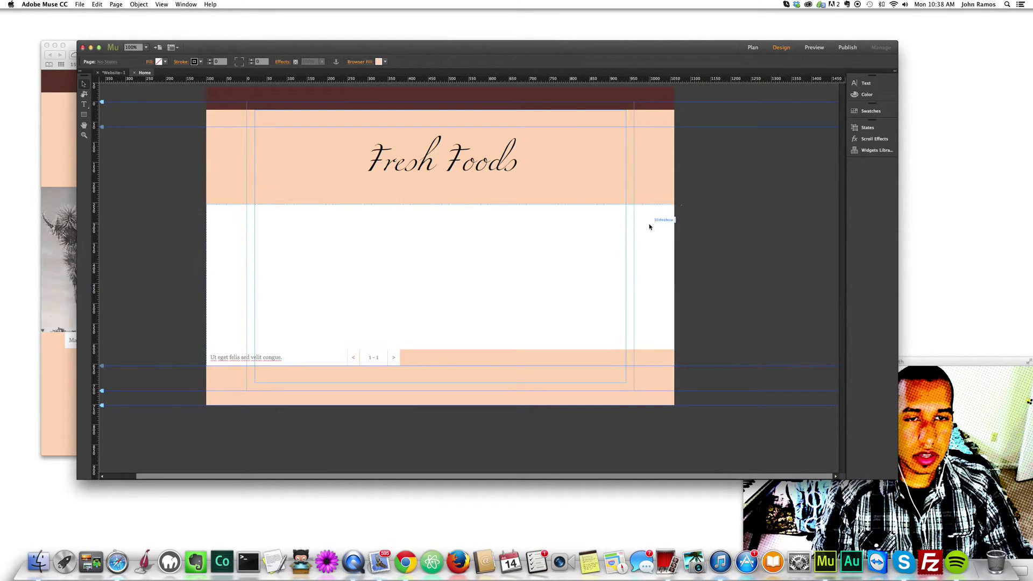
{"action": "left_click", "coordinate": [681, 204]}
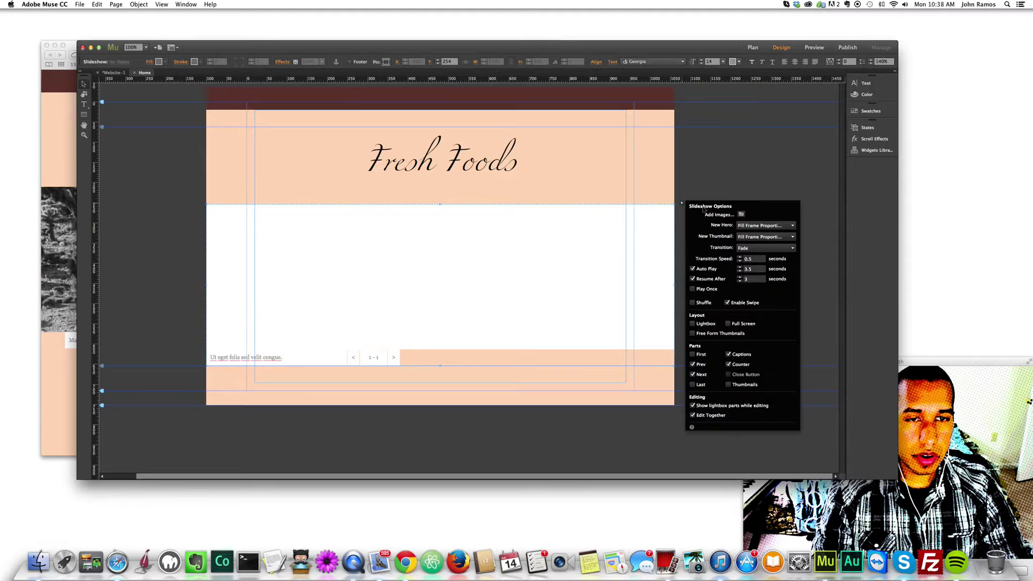
Import Bread, Healthy breakfast, Girl holding yoghurt, Silver nutcracker, Muffin with pudding and other food photos
{"action": "left_click", "coordinate": [741, 216]}
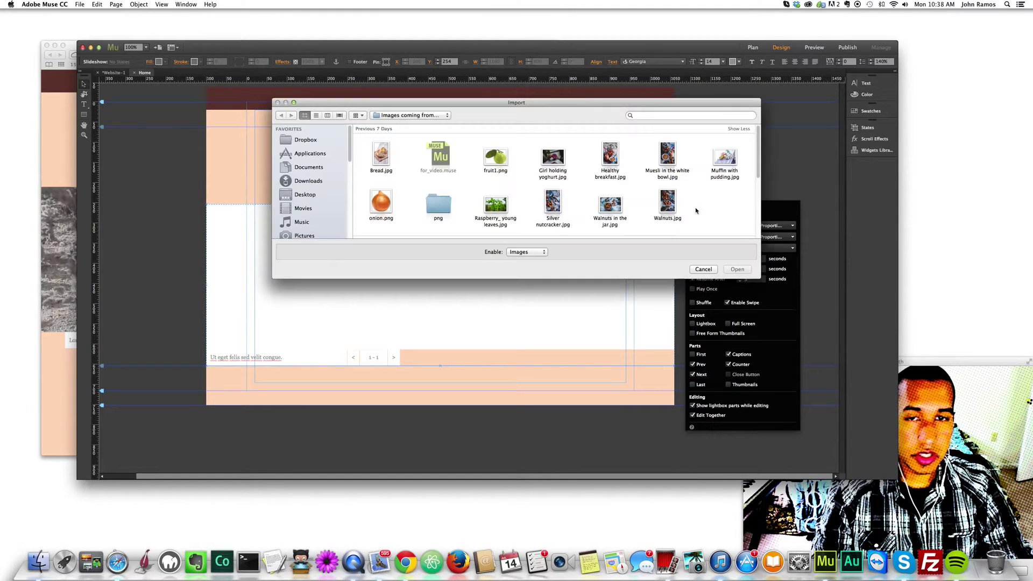
{"action": "left_click", "coordinate": [556, 159]}
{"action": "left_click", "coordinate": [610, 156], "text": "super"}
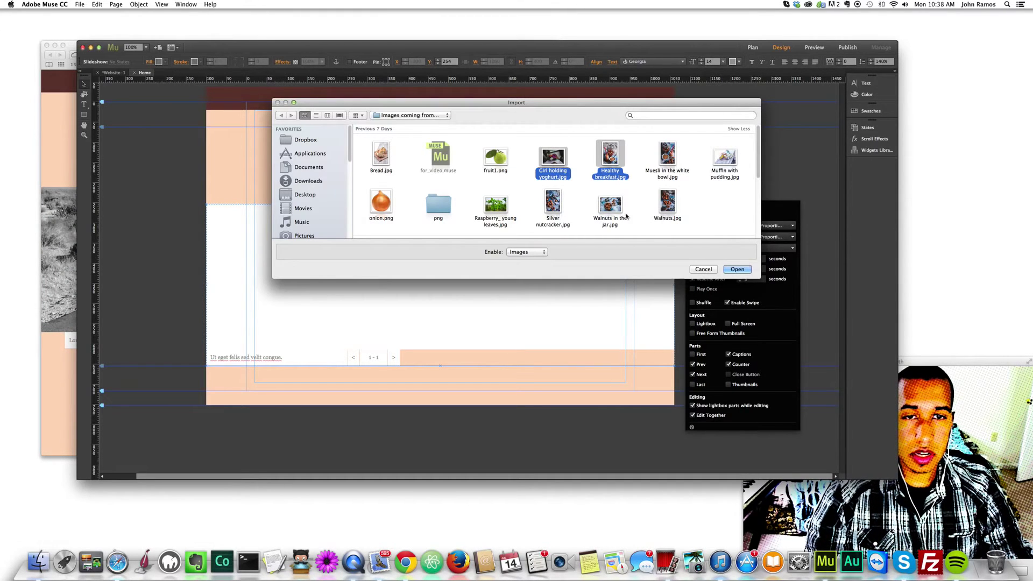
{"action": "left_click", "coordinate": [555, 167], "text": "super"}
{"action": "left_click", "coordinate": [555, 166], "text": "super"}
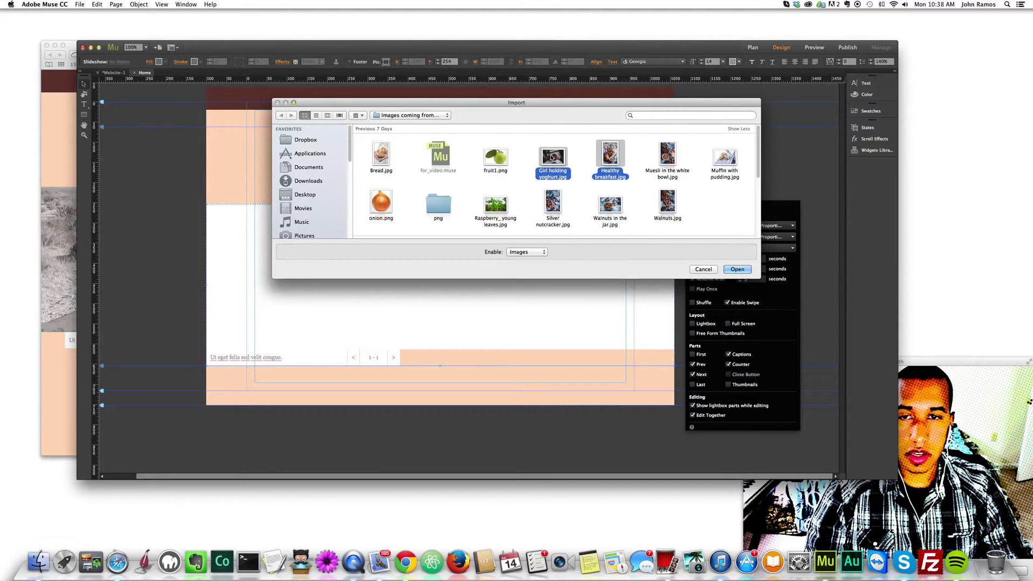
{"action": "left_click", "coordinate": [381, 156], "text": "super"}
{"action": "scroll", "coordinate": [417, 164], "scroll_direction": "down", "scroll_amount": 1}
{"action": "scroll", "coordinate": [511, 166], "scroll_direction": "down", "scroll_amount": 3}
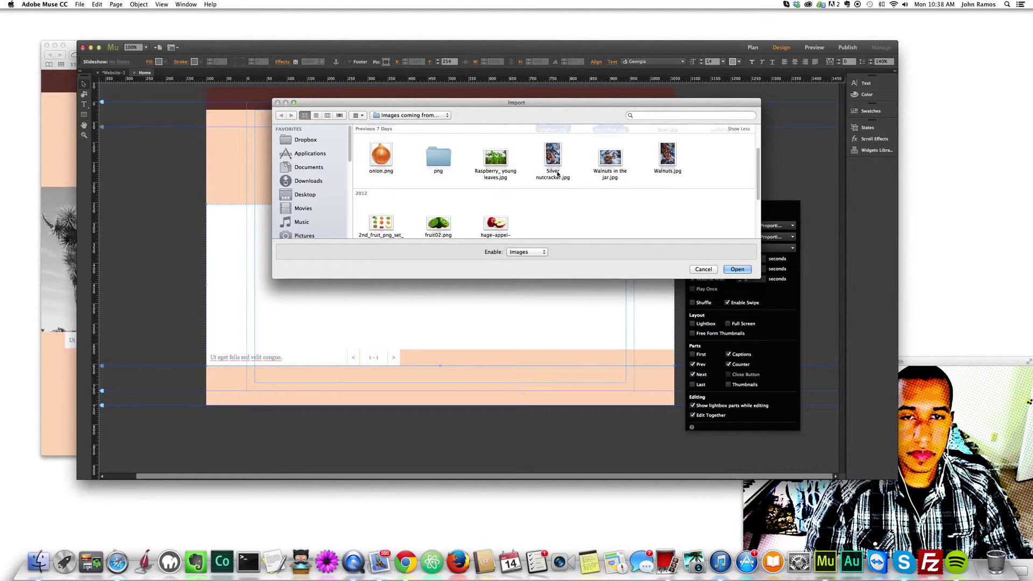
{"action": "scroll", "coordinate": [557, 172], "scroll_direction": "up", "scroll_amount": 2}
{"action": "left_click", "coordinate": [552, 203], "text": "super"}
{"action": "left_click", "coordinate": [724, 157], "text": "super"}
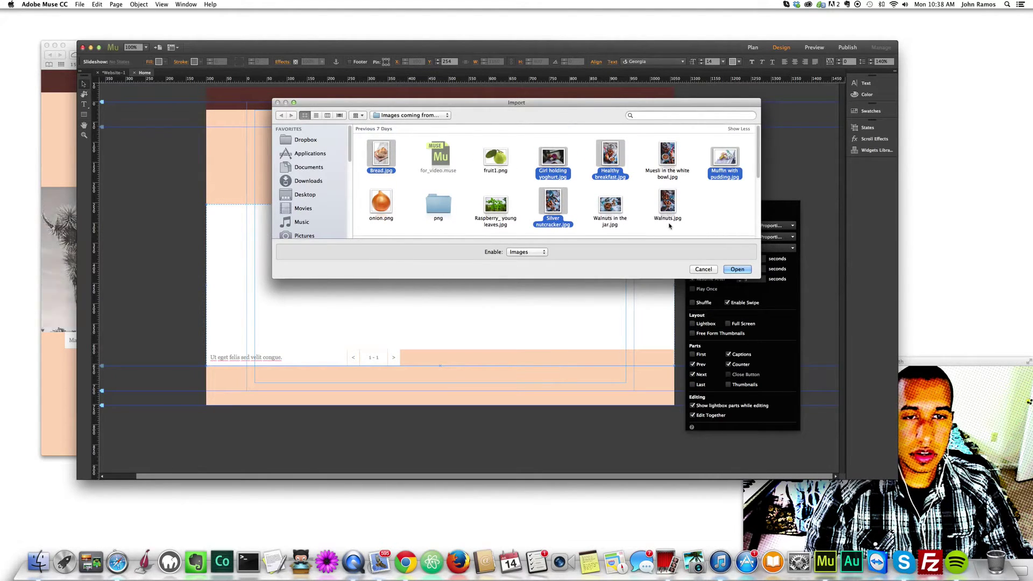
{"action": "left_click", "coordinate": [737, 269]}
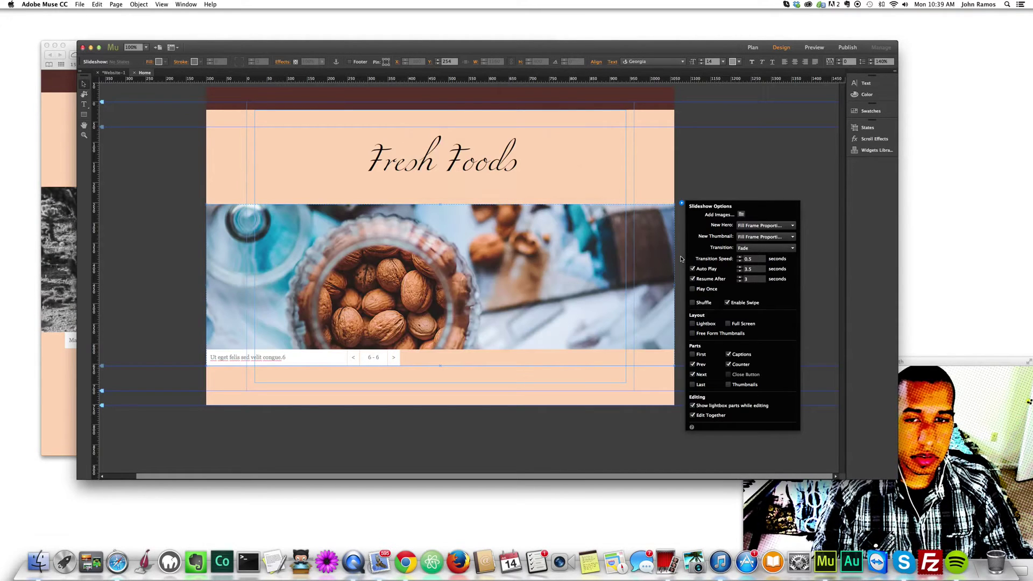
Make the slideshow's walnut image taller by dragging its bottom edge down
{"action": "left_click", "coordinate": [538, 305]}
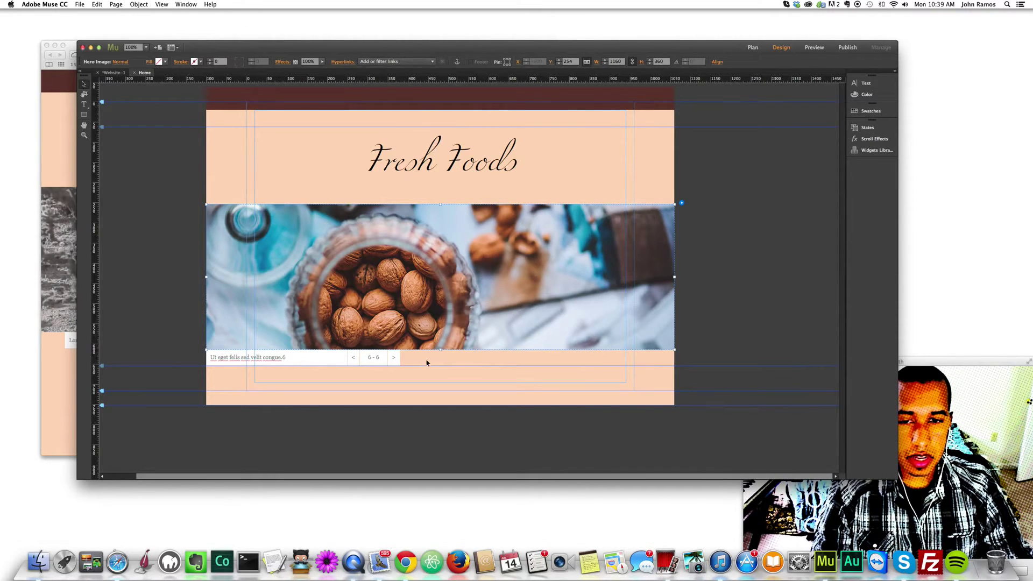
{"action": "left_click_drag", "start_coordinate": [440, 350], "coordinate": [444, 427]}
{"action": "scroll", "coordinate": [381, 368], "scroll_direction": "down", "scroll_amount": 1}
{"action": "left_click", "coordinate": [753, 204]}
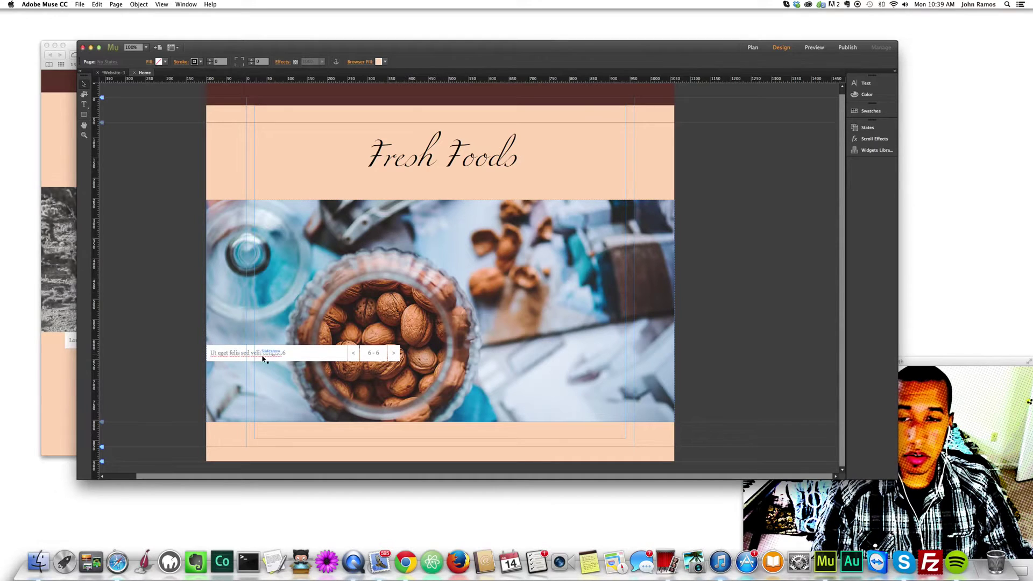
Select the slideshow's hero image and open its Slideshow Options
{"action": "left_click", "coordinate": [356, 355]}
{"action": "left_click", "coordinate": [356, 355]}
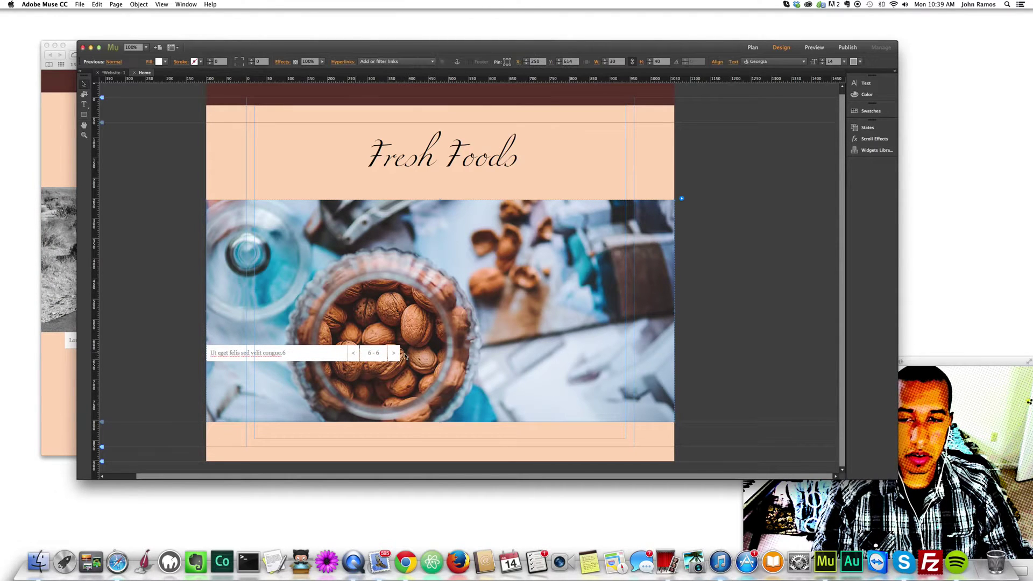
{"action": "left_click", "coordinate": [343, 354]}
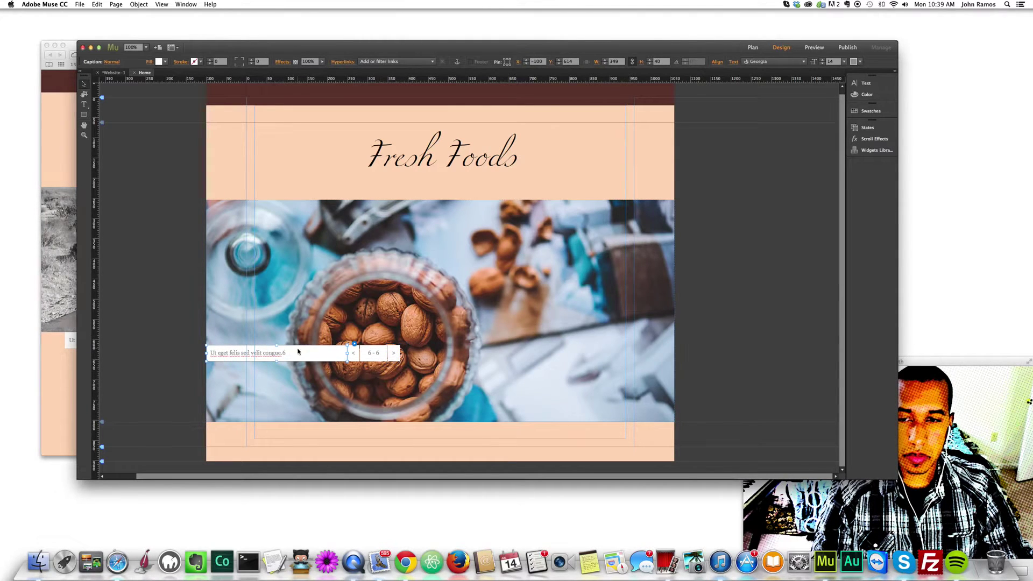
{"action": "left_click", "coordinate": [593, 293]}
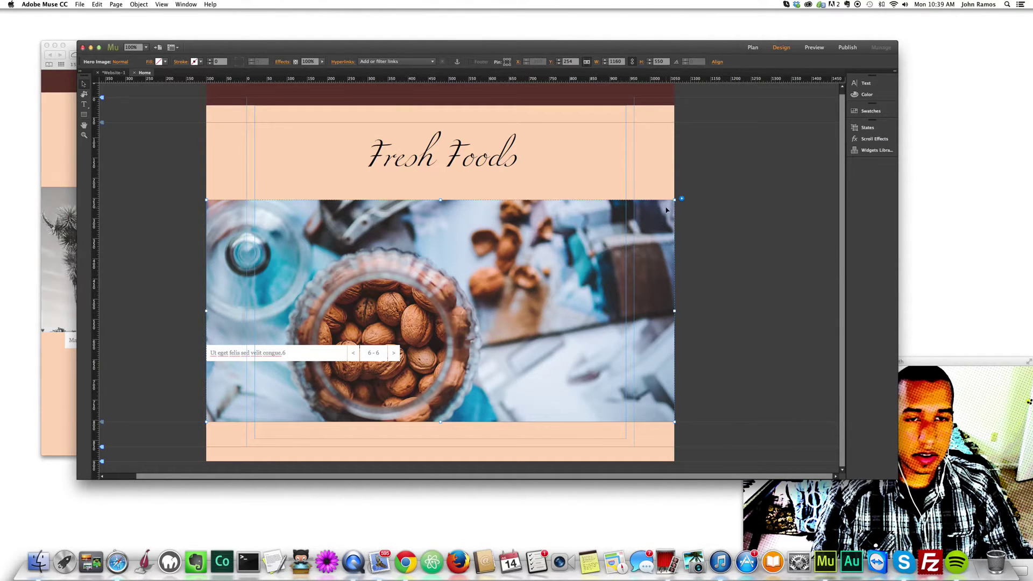
{"action": "left_click", "coordinate": [681, 199]}
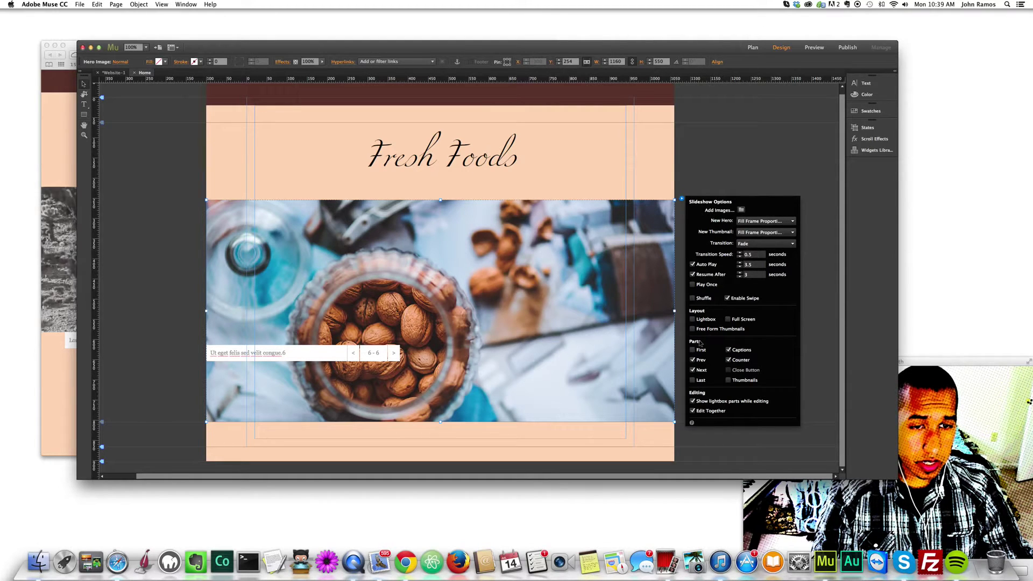
Turn off Captions and Counter in Slideshow Options
{"action": "left_click", "coordinate": [728, 350]}
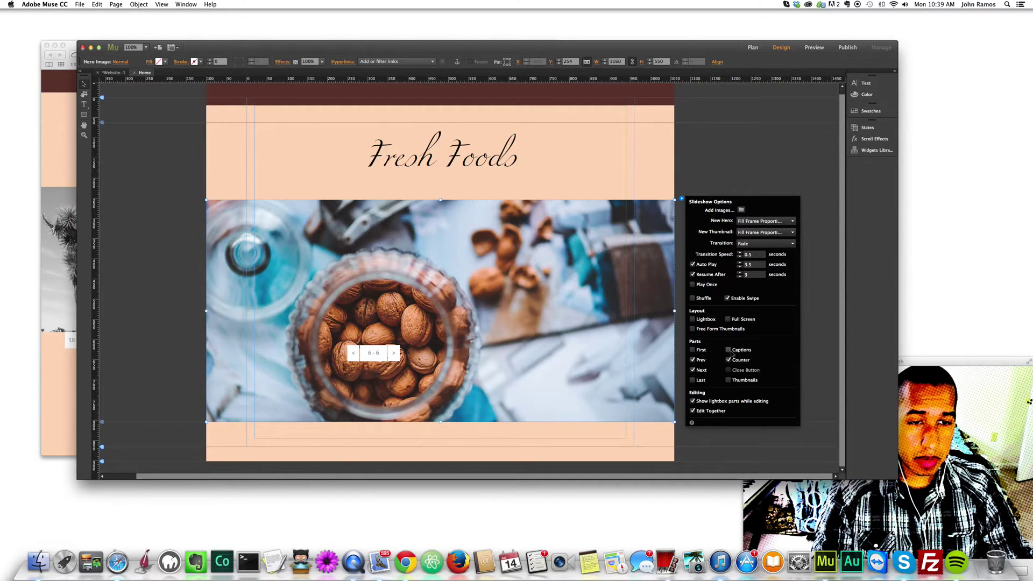
{"action": "left_click", "coordinate": [729, 360]}
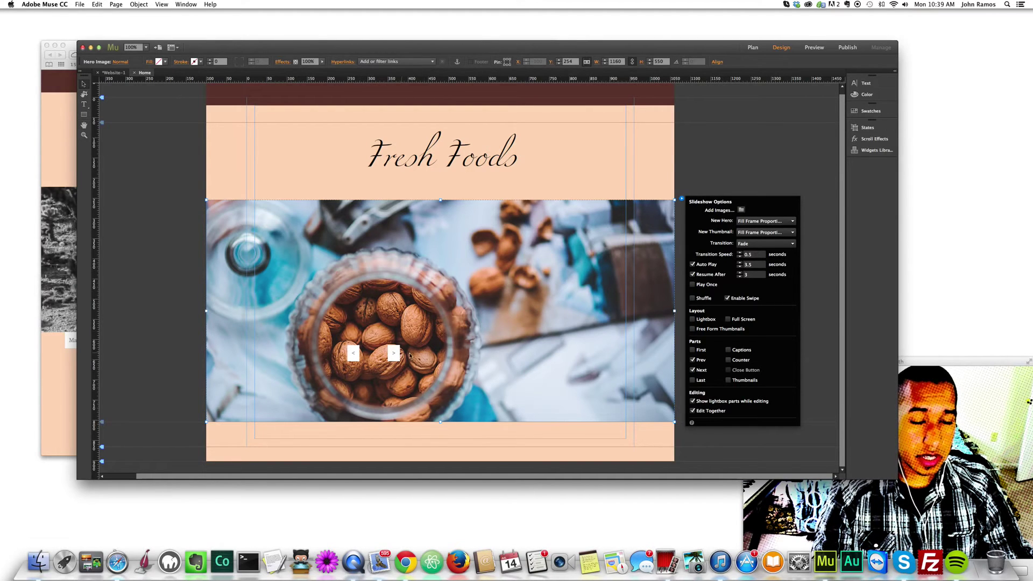
{"action": "left_click", "coordinate": [692, 185]}
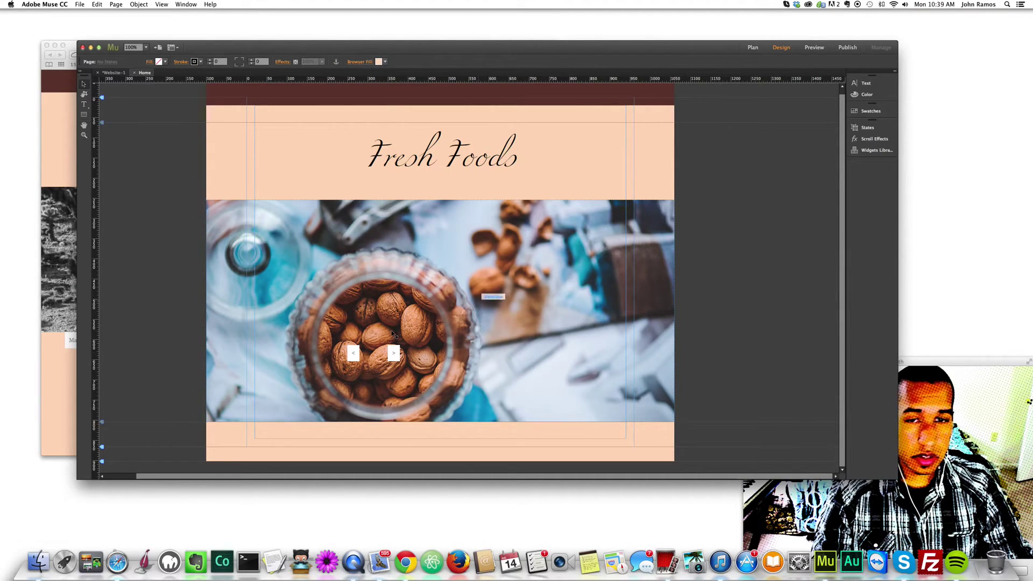
Drag the Previous arrow to the image's left edge and Next to its right edge
{"action": "left_click", "coordinate": [358, 356]}
{"action": "left_click", "coordinate": [359, 356]}
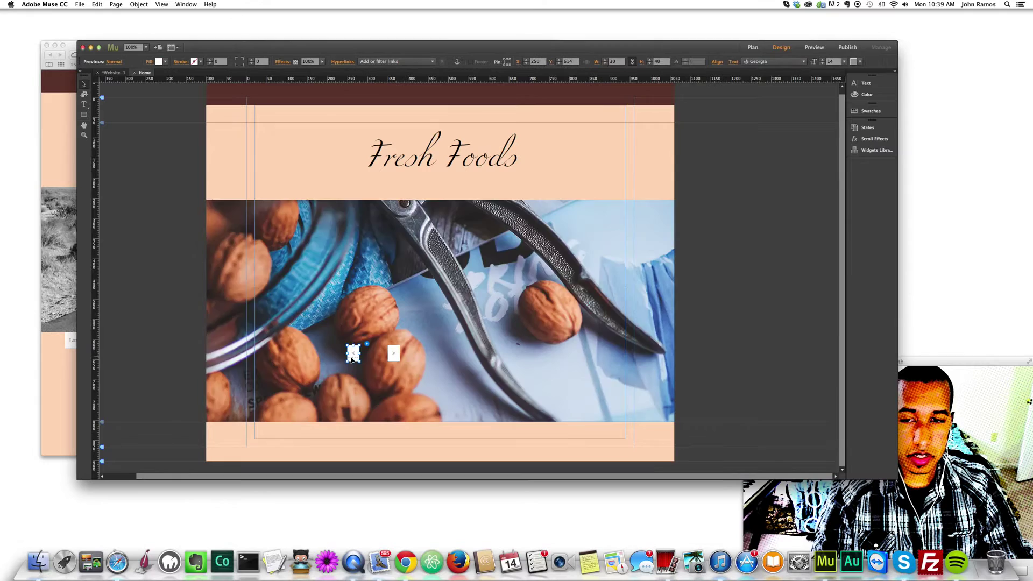
{"action": "left_click", "coordinate": [358, 355]}
{"action": "left_click_drag", "start_coordinate": [357, 355], "coordinate": [212, 299]}
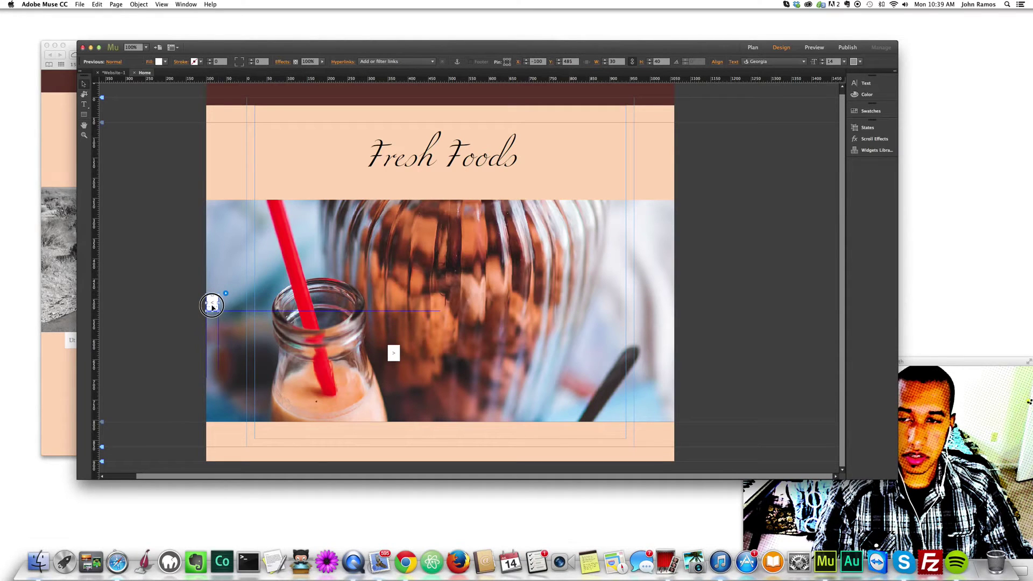
{"action": "left_click", "coordinate": [394, 355]}
{"action": "left_click_drag", "start_coordinate": [394, 355], "coordinate": [668, 308]}
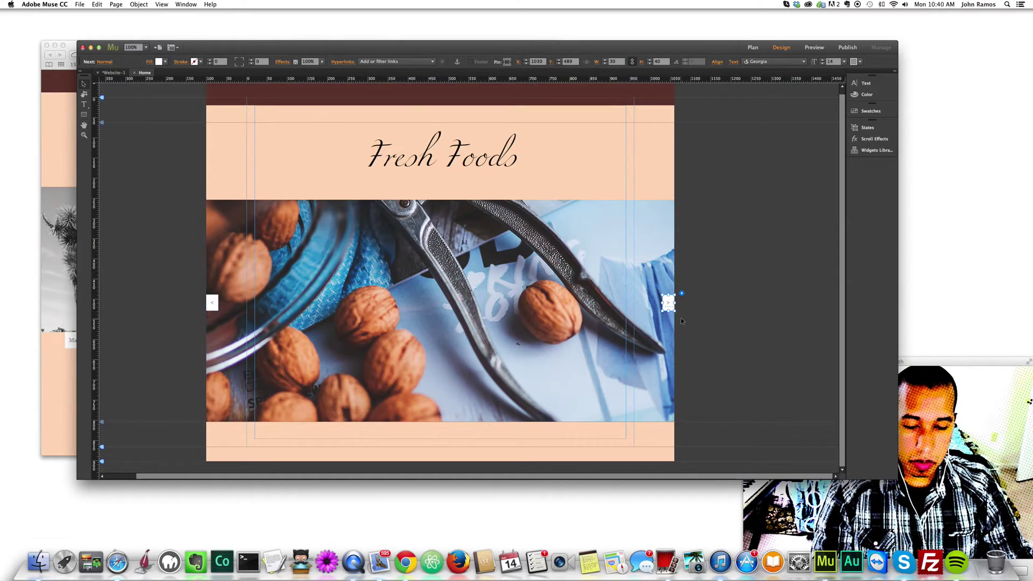
In the Safari preview, widen the window, step back and forward through slides, then resize again
{"action": "key", "text": "super+Tab"}
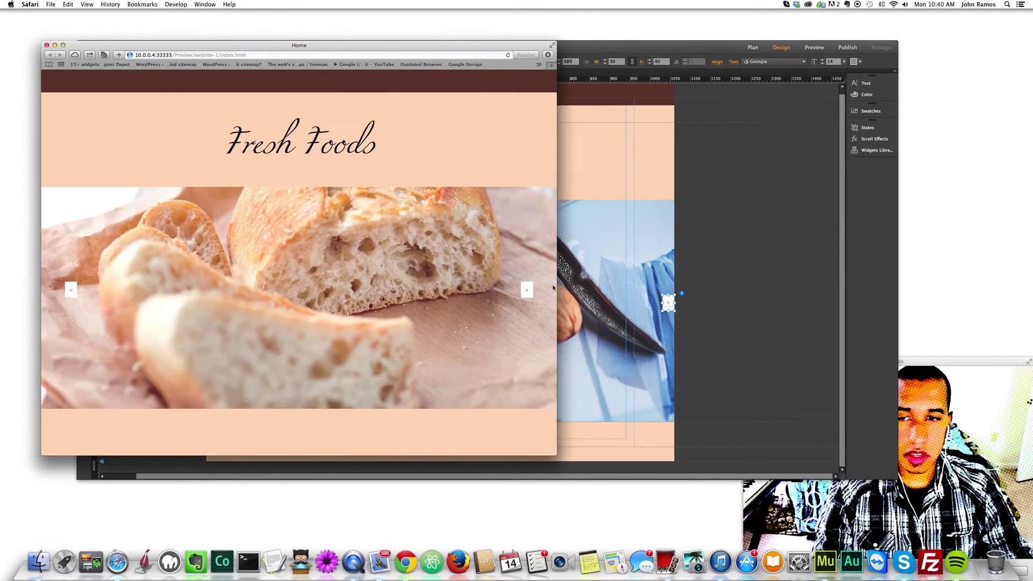
{"action": "left_click_drag", "start_coordinate": [555, 277], "coordinate": [940, 285]}
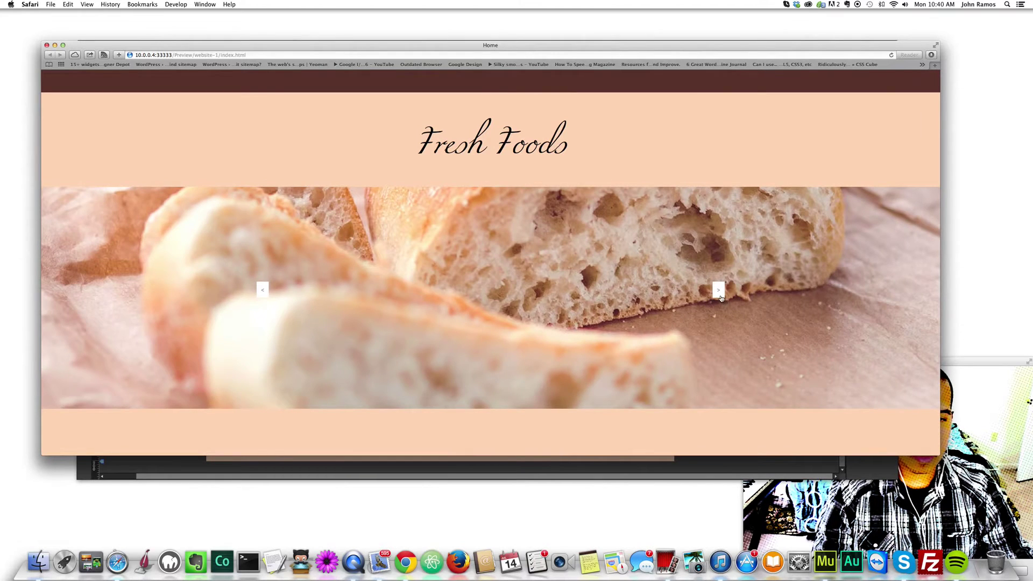
{"action": "left_click", "coordinate": [254, 291]}
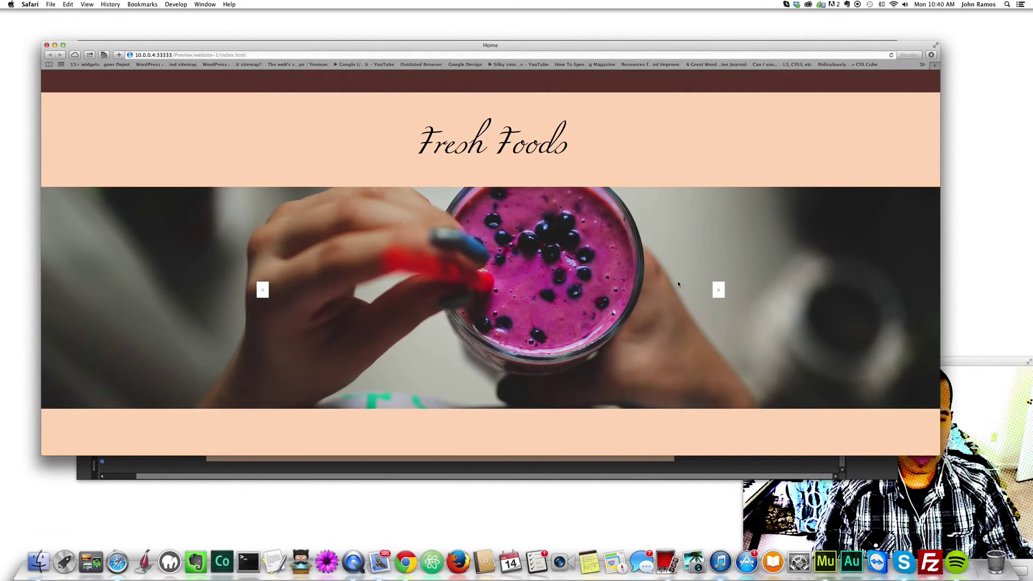
{"action": "left_click", "coordinate": [716, 291]}
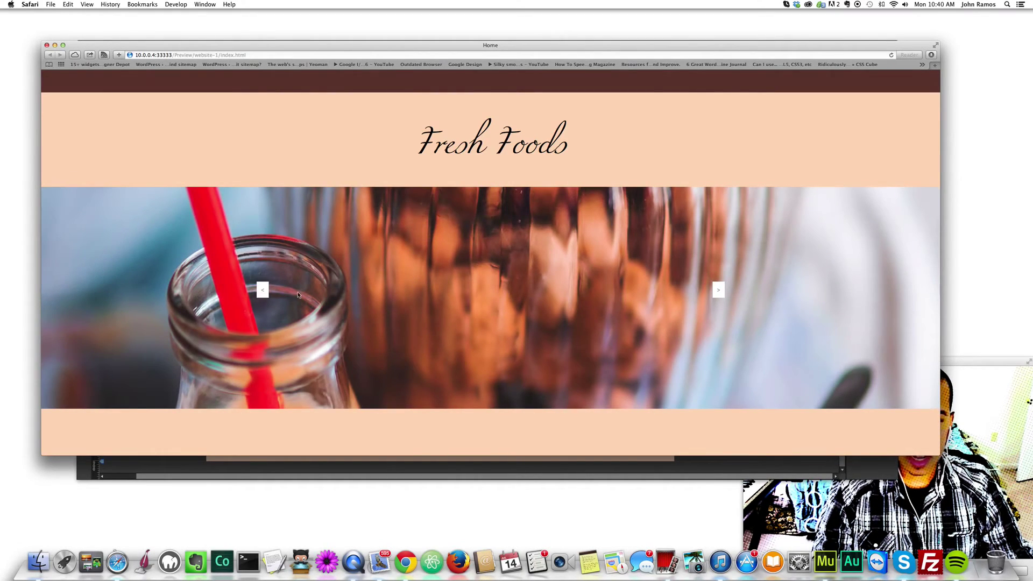
{"action": "left_click", "coordinate": [720, 291]}
{"action": "left_click", "coordinate": [719, 292]}
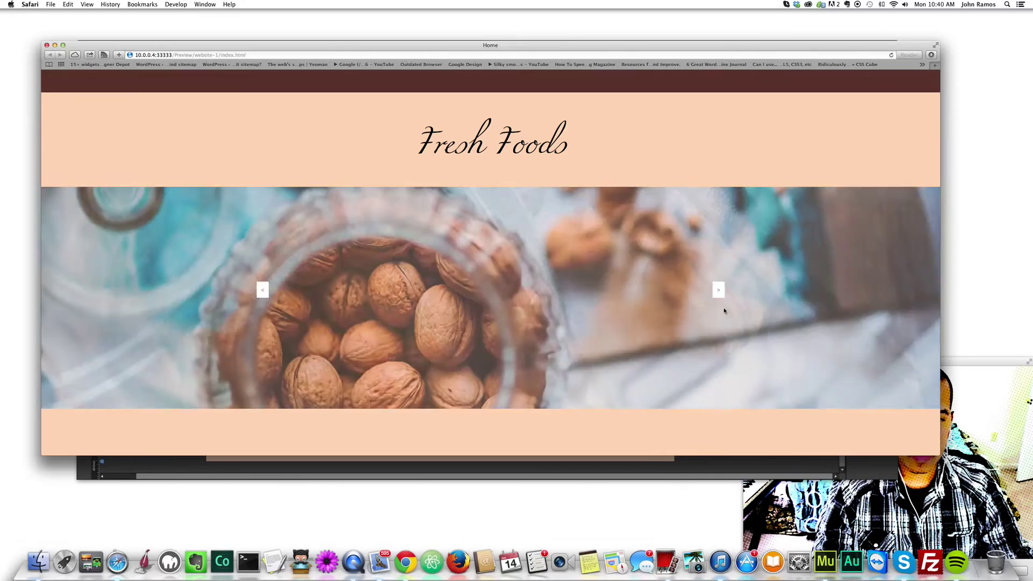
{"action": "left_click", "coordinate": [719, 291]}
{"action": "left_click", "coordinate": [719, 292]}
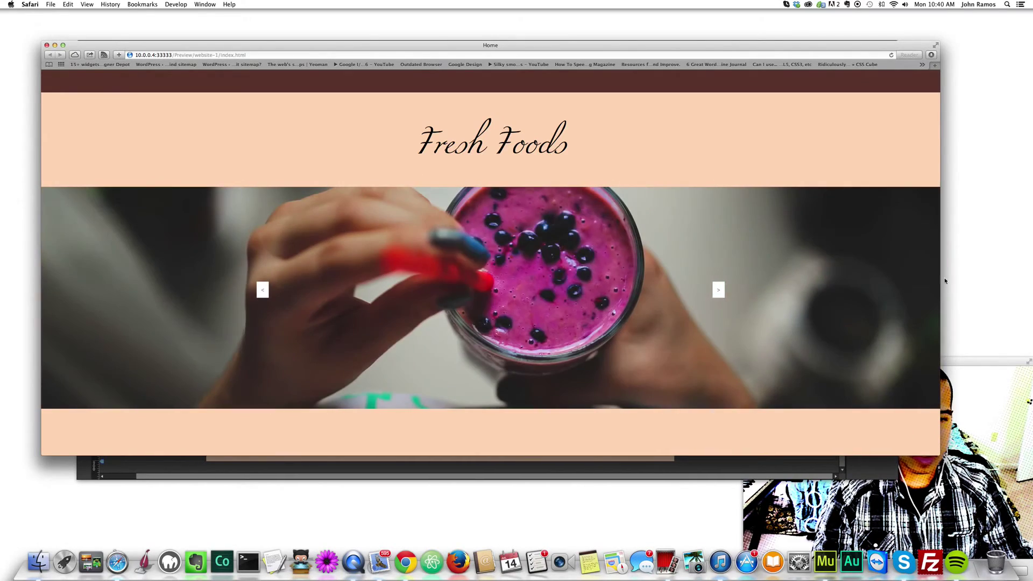
{"action": "left_click_drag", "start_coordinate": [941, 278], "coordinate": [887, 280]}
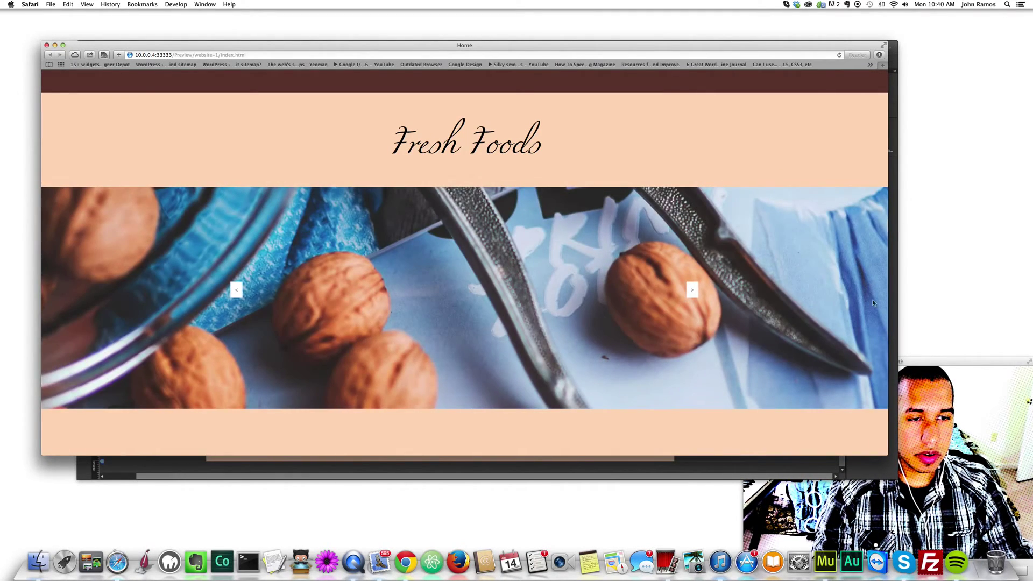
{"action": "left_click_drag", "start_coordinate": [888, 275], "coordinate": [405, 295]}
In Muse, select the slideshow's Next arrow and then its Previous arrow
{"action": "left_click", "coordinate": [672, 335]}
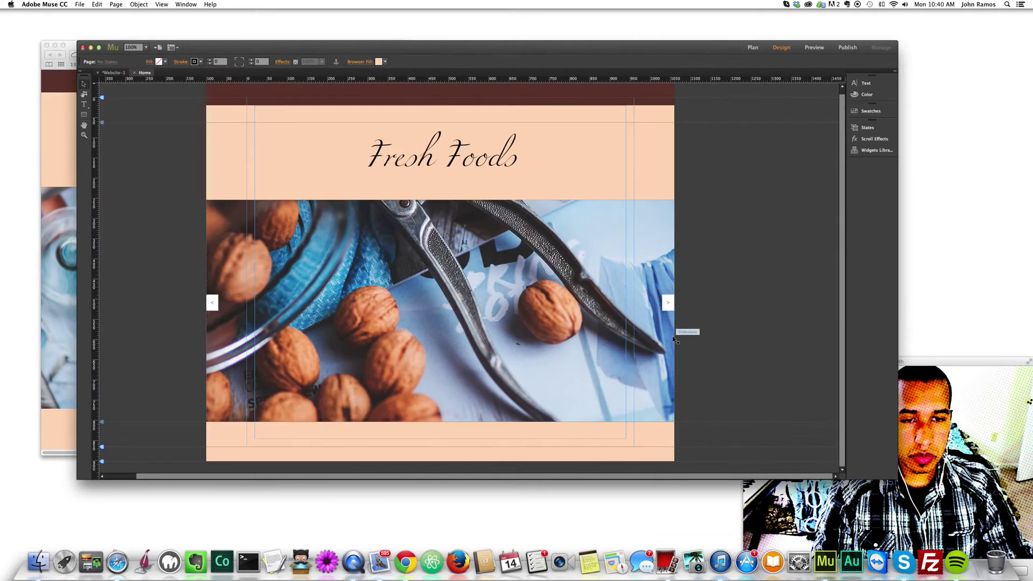
{"action": "left_click", "coordinate": [670, 304]}
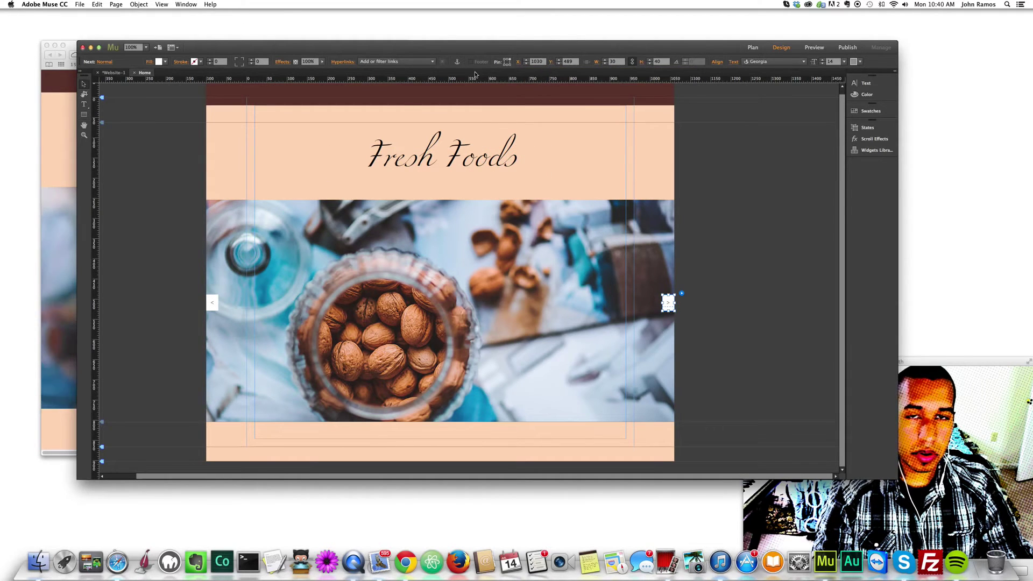
{"action": "left_click", "coordinate": [213, 303]}
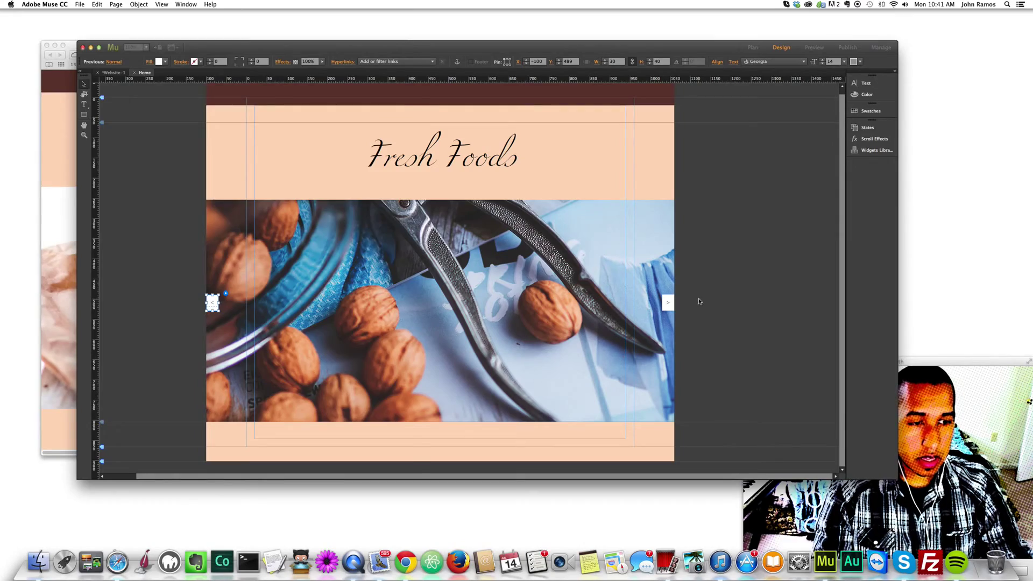
Widen Safari, go back one slide and forward eight, then narrow the window again
{"action": "key", "text": "super+Tab"}
{"action": "left_click_drag", "start_coordinate": [407, 252], "coordinate": [873, 249]}
{"action": "left_click", "coordinate": [47, 290]}
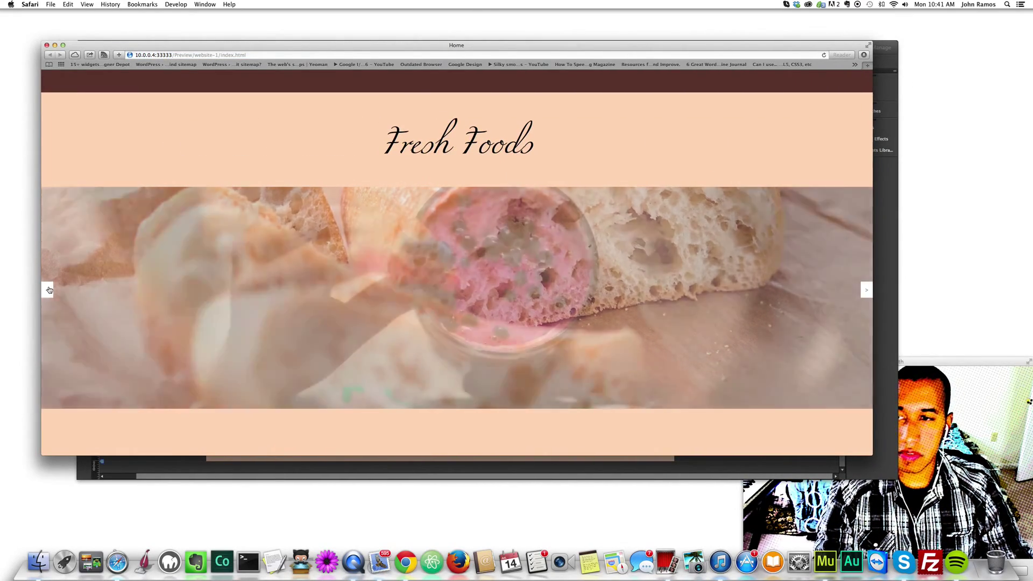
{"action": "left_click", "coordinate": [866, 290]}
{"action": "left_click", "coordinate": [867, 291]}
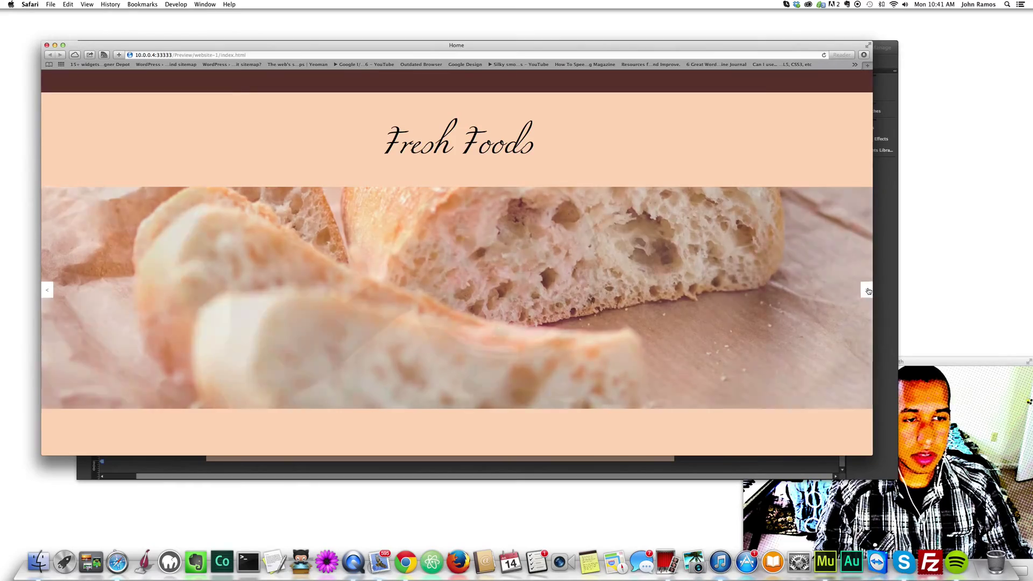
{"action": "left_click", "coordinate": [867, 290]}
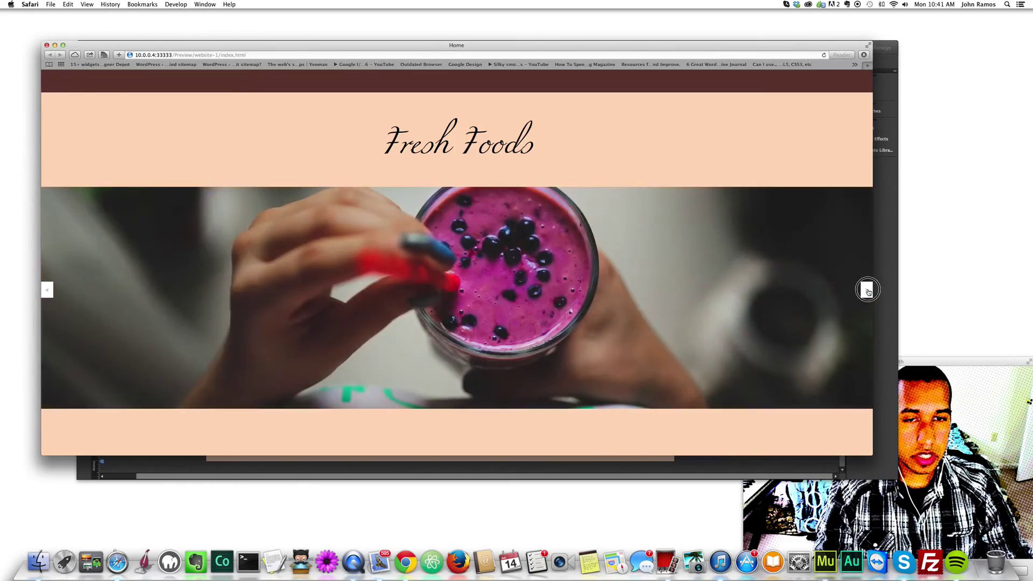
{"action": "left_click", "coordinate": [868, 291]}
{"action": "left_click", "coordinate": [867, 291]}
{"action": "left_click", "coordinate": [867, 291]}
{"action": "left_click", "coordinate": [867, 290]}
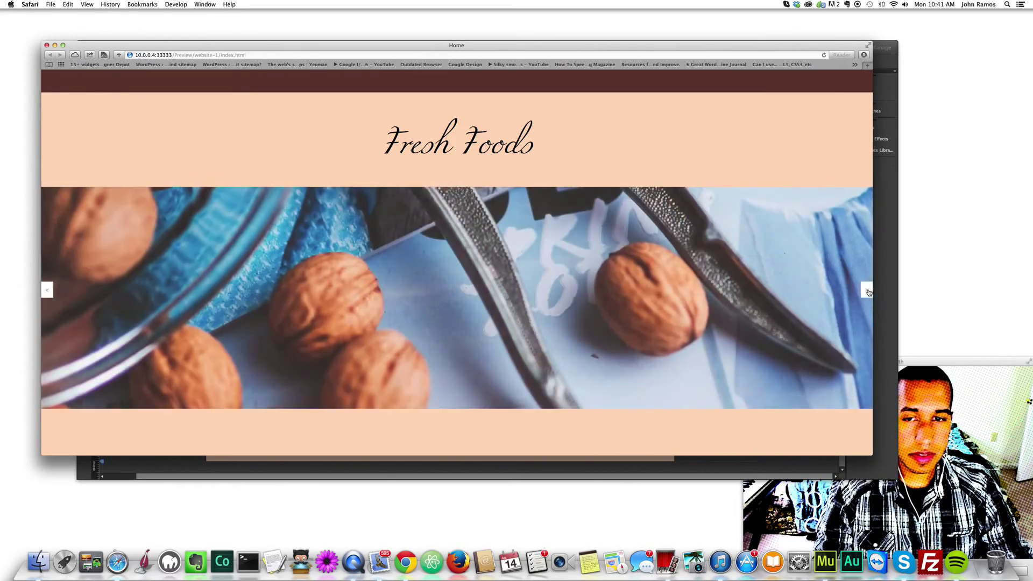
{"action": "left_click", "coordinate": [867, 291]}
{"action": "left_click_drag", "start_coordinate": [872, 268], "coordinate": [526, 247]}
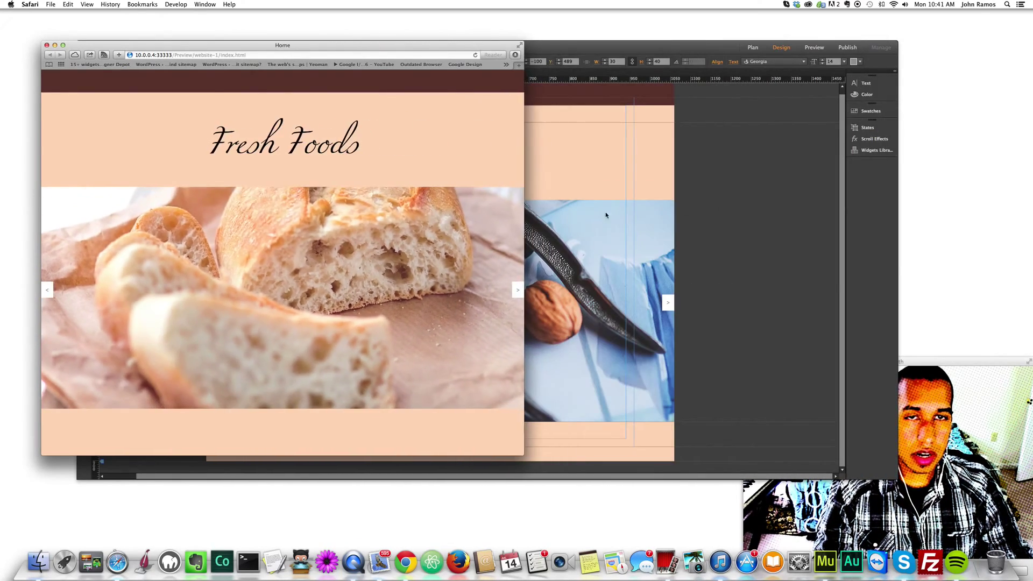
Apply 100% Width to the hero image slideshow so the food photos span the browser
{"action": "left_click", "coordinate": [604, 142]}
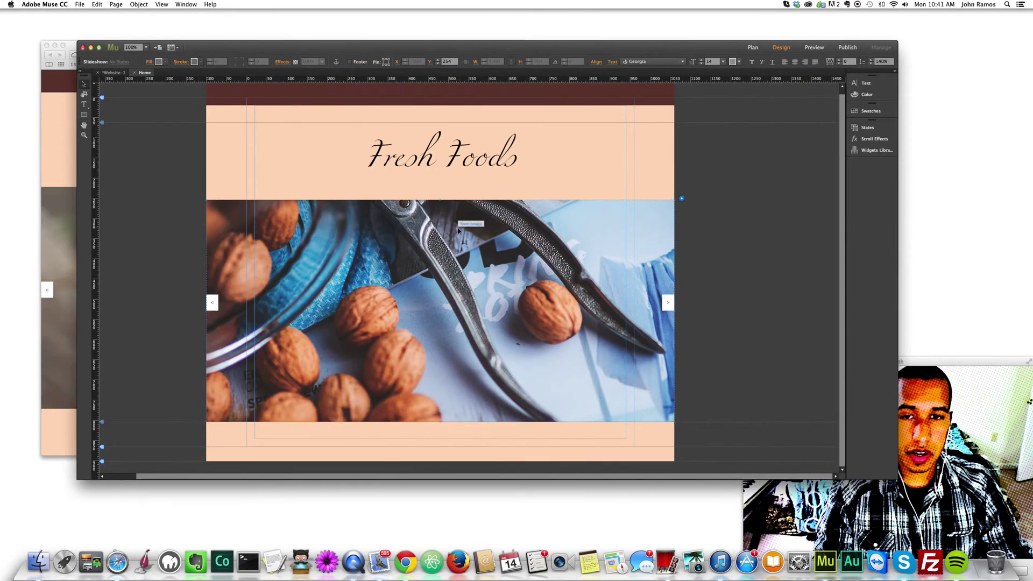
{"action": "left_click", "coordinate": [485, 210]}
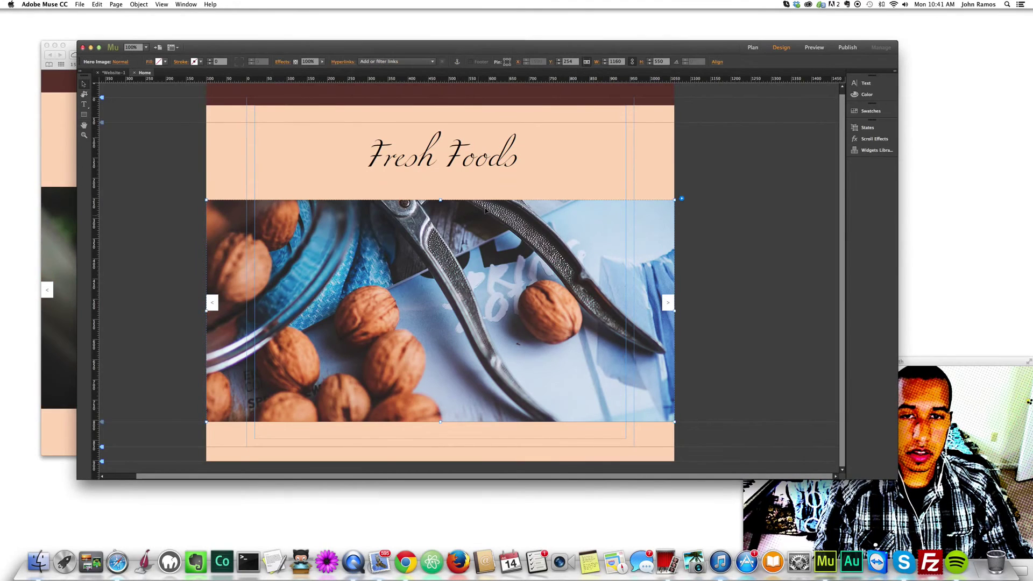
{"action": "left_click", "coordinate": [587, 62]}
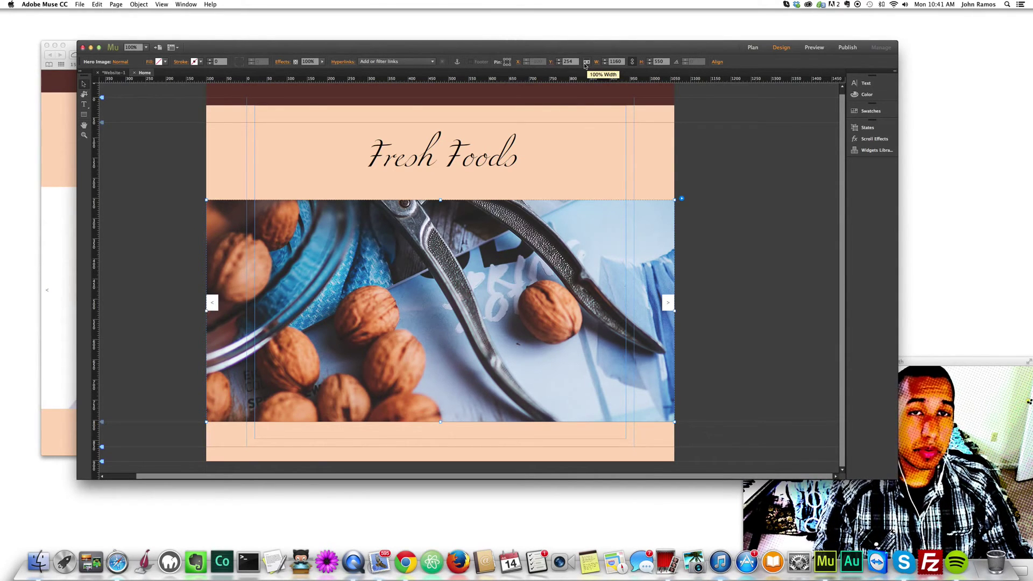
{"action": "left_click_drag", "start_coordinate": [586, 46], "coordinate": [509, 31]}
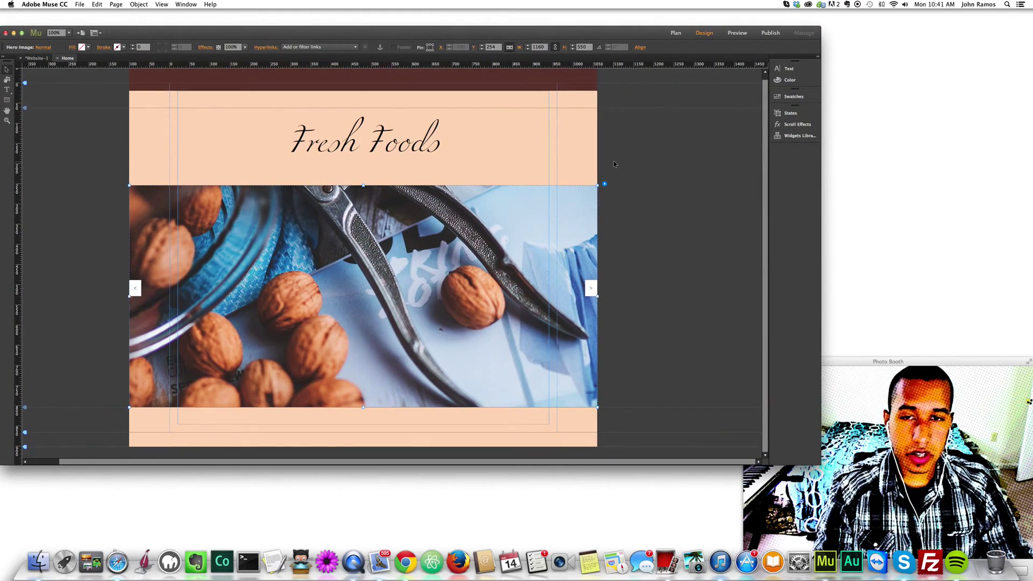